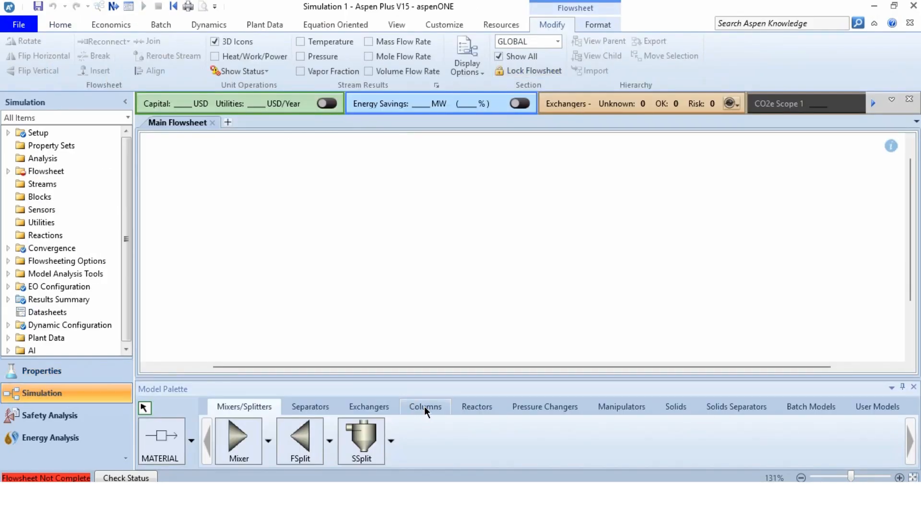
# - Place a DSTWU shortcut column in the middle of the flowsheet and name it COL
pyautogui.click(424, 407)
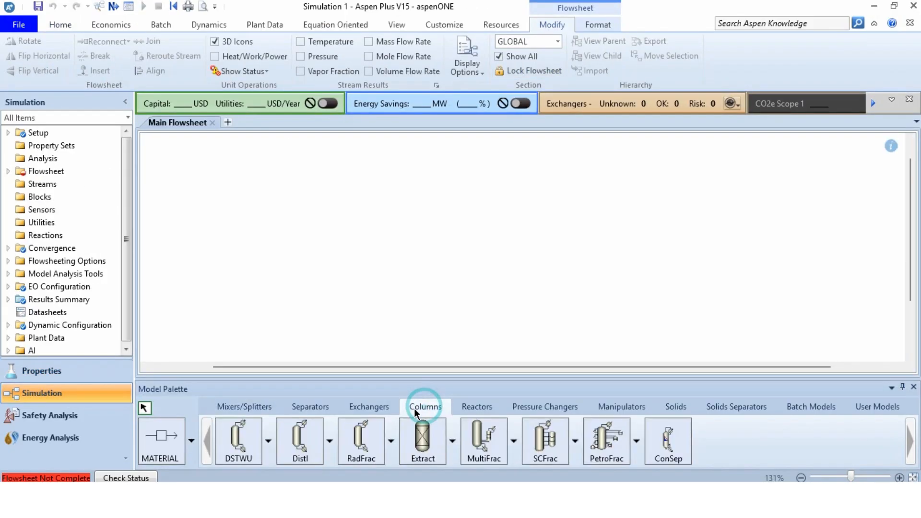
pyautogui.click(244, 442)
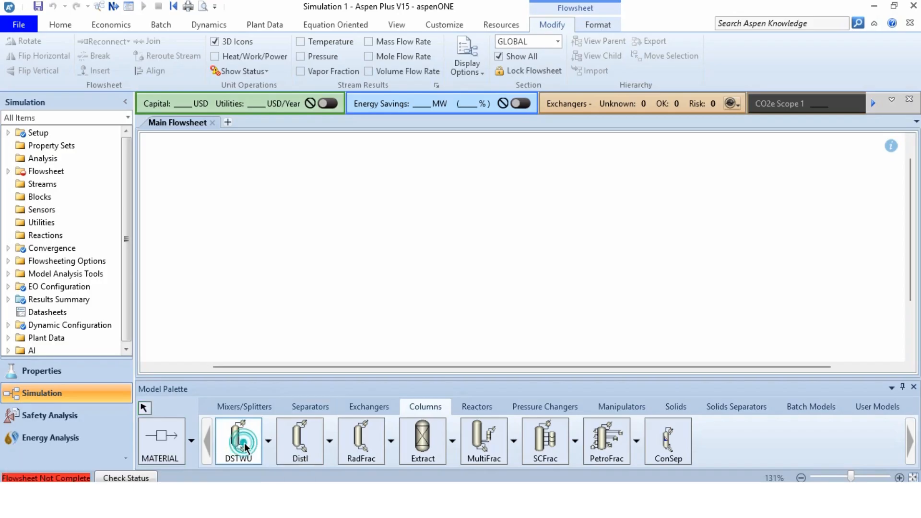
pyautogui.click(482, 227)
pyautogui.write('COL')
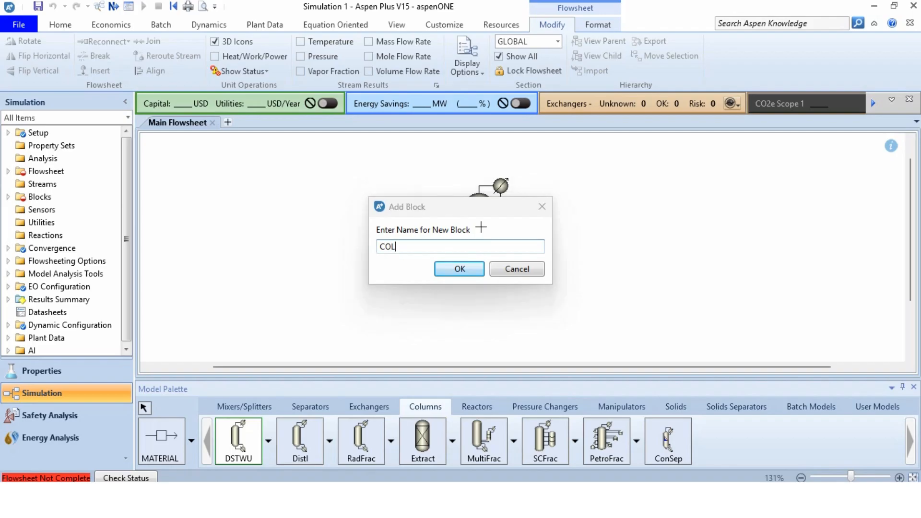
pyautogui.press('Return')
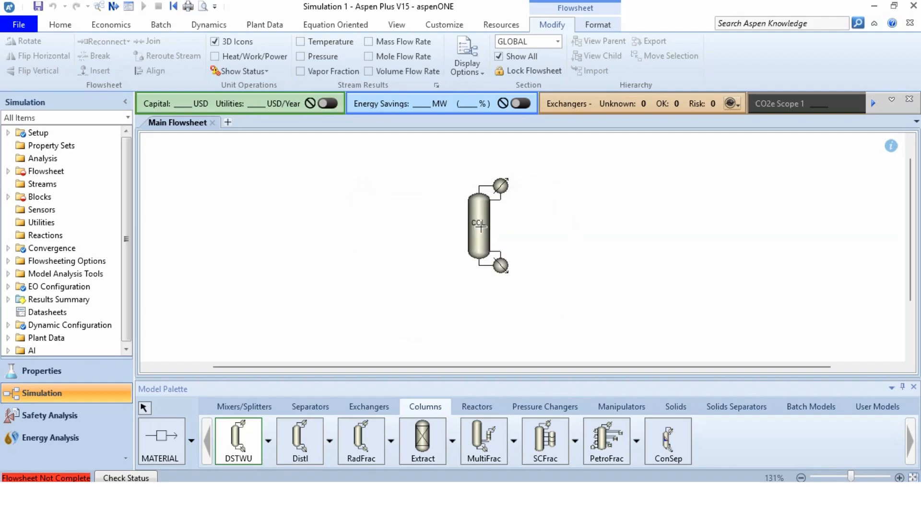
pyautogui.rightClick(481, 226)
# - Add a material stream named FEED entering the COL column's feed inlet
pyautogui.click(159, 441)
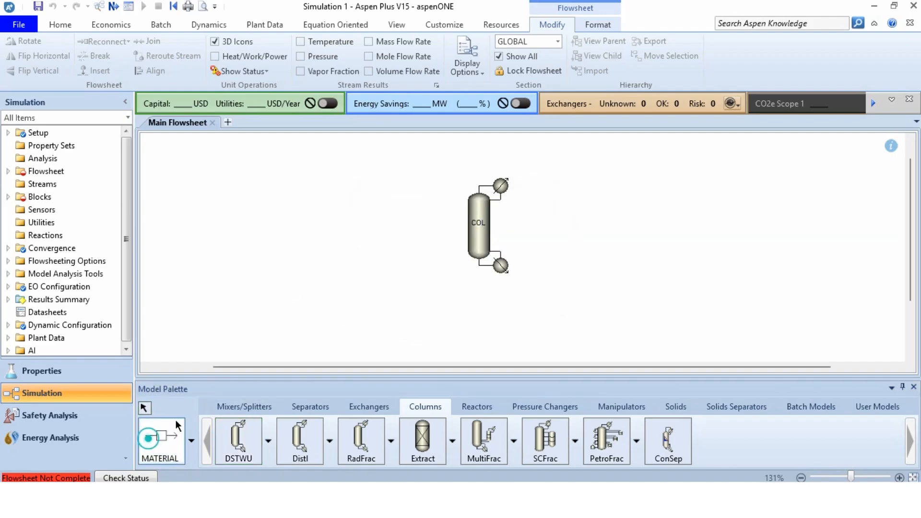
pyautogui.click(461, 226)
pyautogui.click(367, 225)
pyautogui.write('FEED')
pyautogui.press('Return')
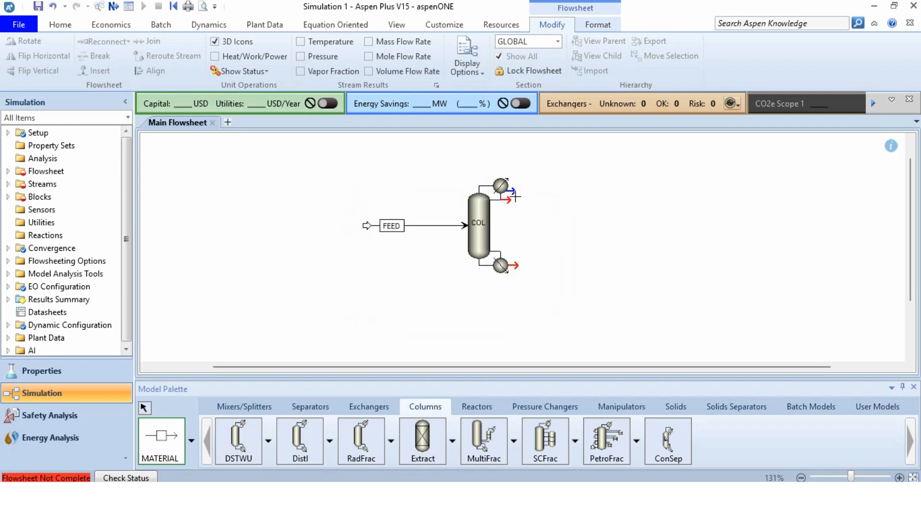
# - Connect a material stream named DISTL to the required distillate outlet below the condenser of COL
pyautogui.click(511, 198)
pyautogui.click(612, 169)
pyautogui.write('DI')
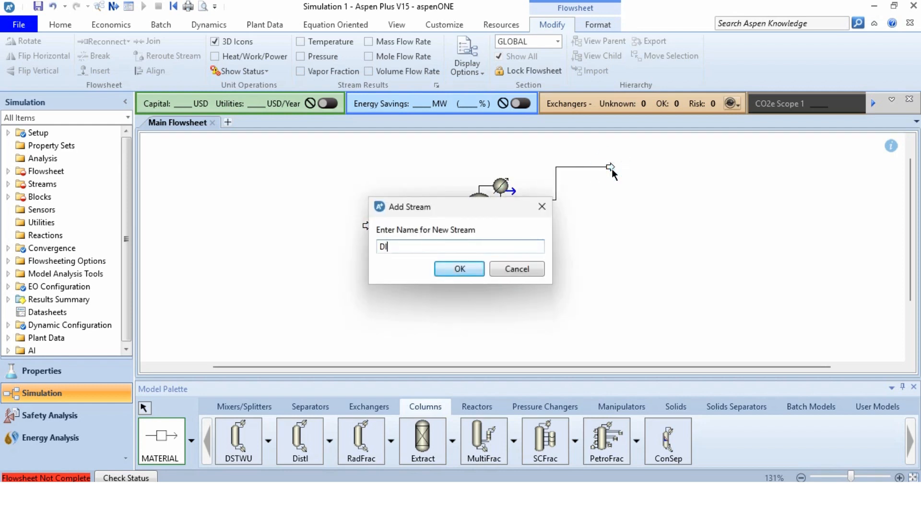
pyautogui.write('STL')
pyautogui.press('Return')
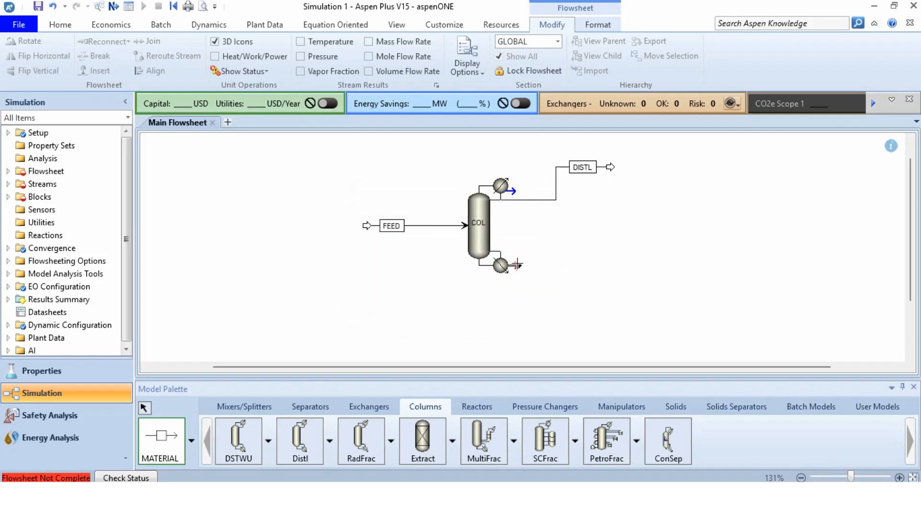
# - Connect a material stream named BTMS to the bottoms outlet of COL and finish drawing streams
pyautogui.click(620, 241)
pyautogui.write('BTMS')
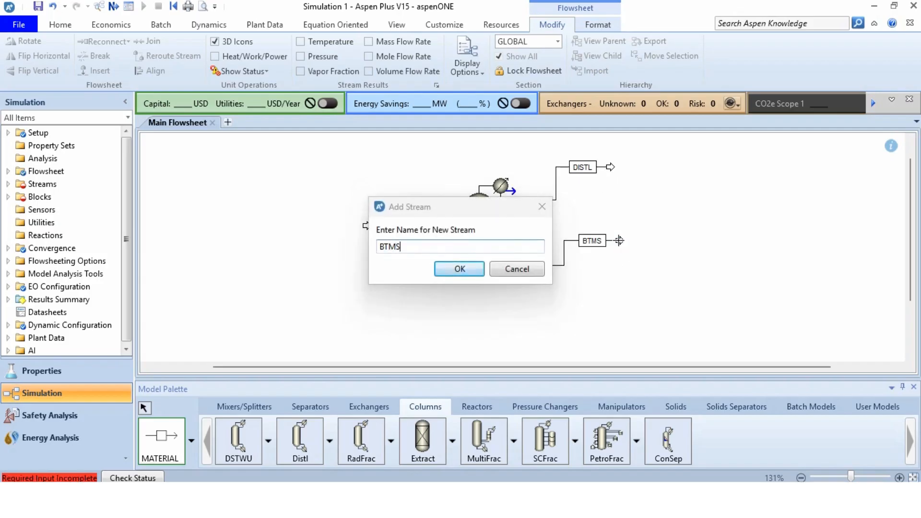
pyautogui.press('Return')
pyautogui.press('Escape')
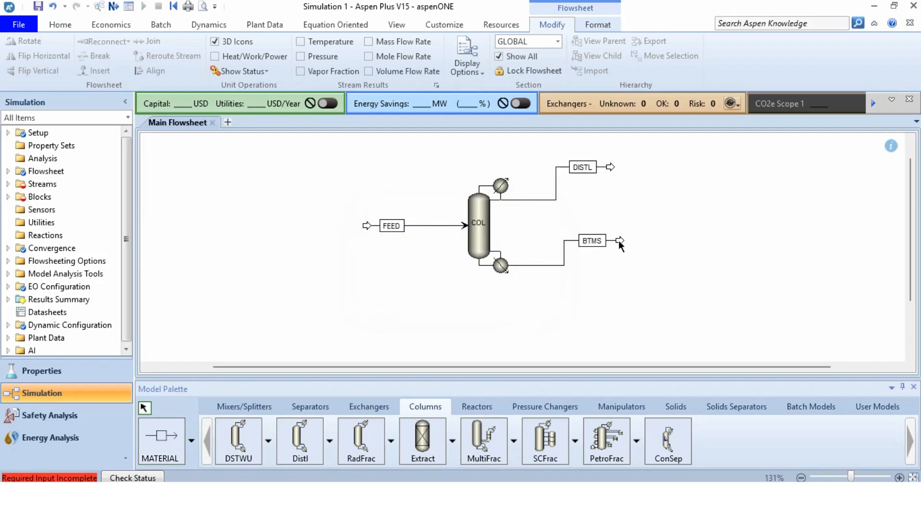
pyautogui.click(674, 220)
# - Specify the FEED stream by vapor fraction and pressure, with vapor fraction 0 and pressure 1 atm
pyautogui.click(436, 226)
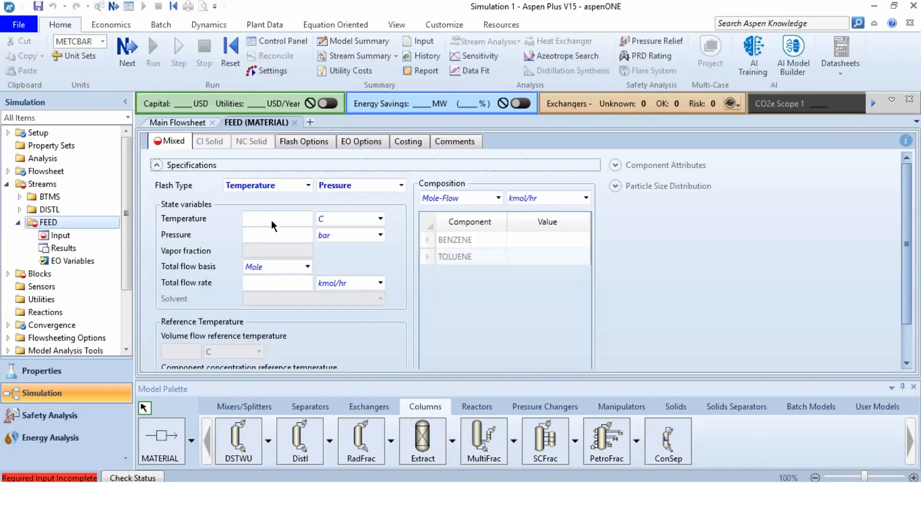
pyautogui.click(272, 220)
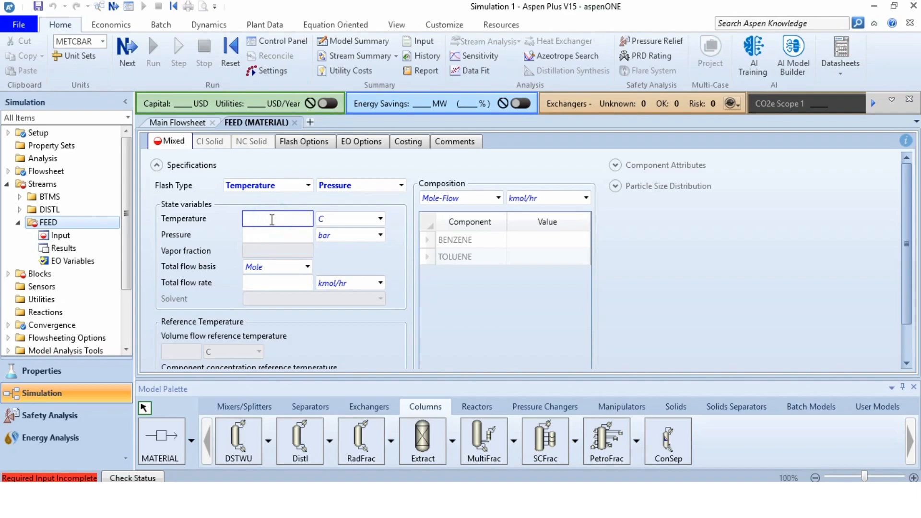
pyautogui.click(307, 185)
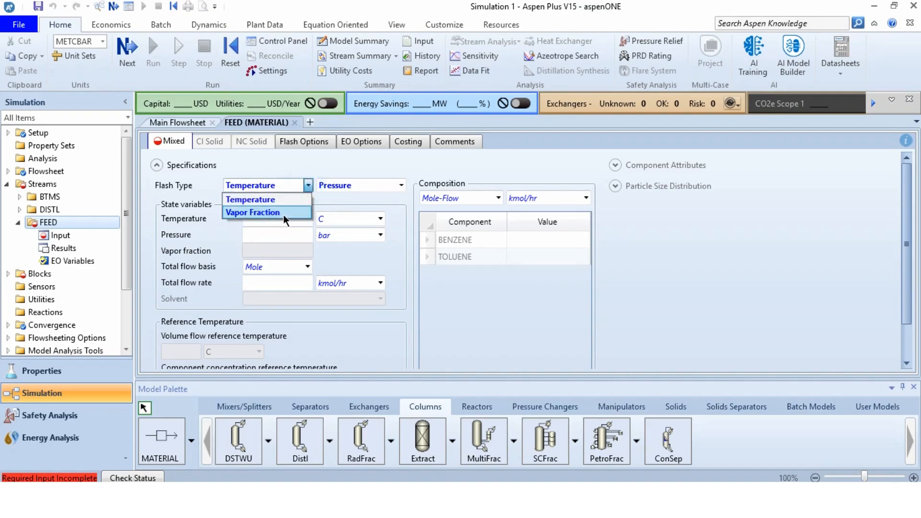
pyautogui.click(285, 217)
pyautogui.click(294, 250)
pyautogui.write('0')
pyautogui.click(291, 231)
pyautogui.write('1')
pyautogui.press('Tab')
pyautogui.press('a')
pyautogui.click(384, 247)
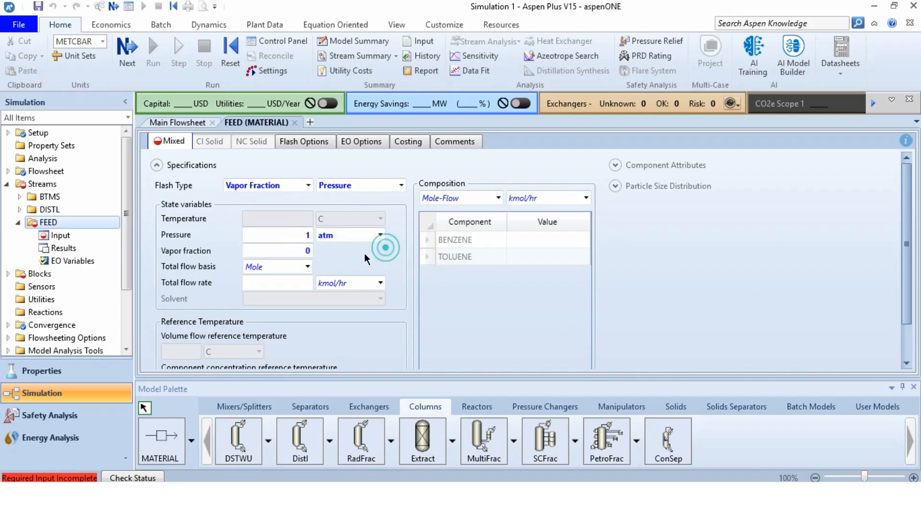
# - Set the FEED stream's total mole flow rate to 10 kmol/hr
pyautogui.click(299, 287)
pyautogui.write('10')
pyautogui.press('Return')
# - Enter the FEED composition as mole fractions, 0.4 benzene and 0.6 toluene, and close the stream's form
pyautogui.click(493, 198)
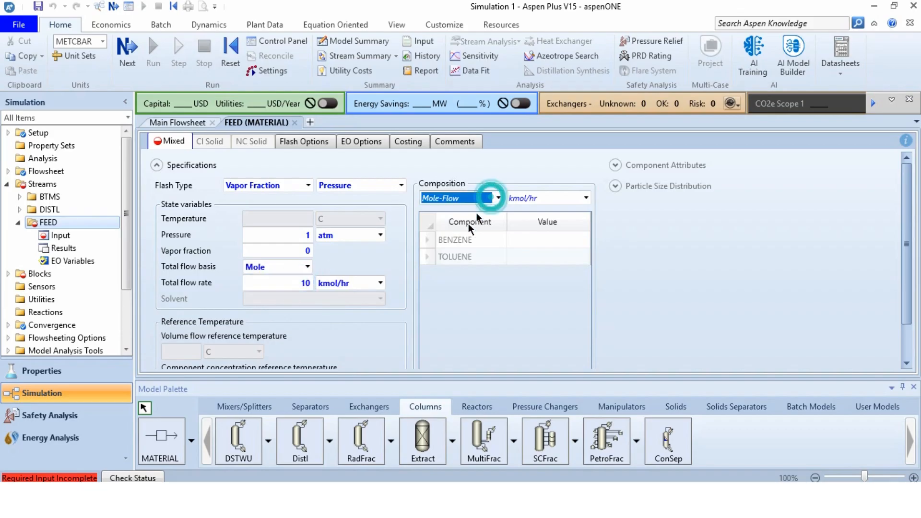
pyautogui.click(497, 198)
pyautogui.click(476, 266)
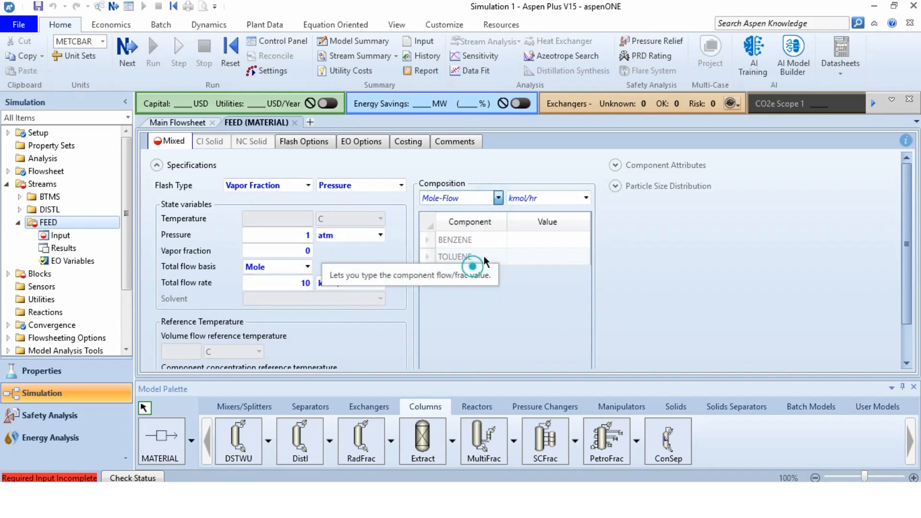
pyautogui.click(538, 237)
pyautogui.write('0.4')
pyautogui.press('Return')
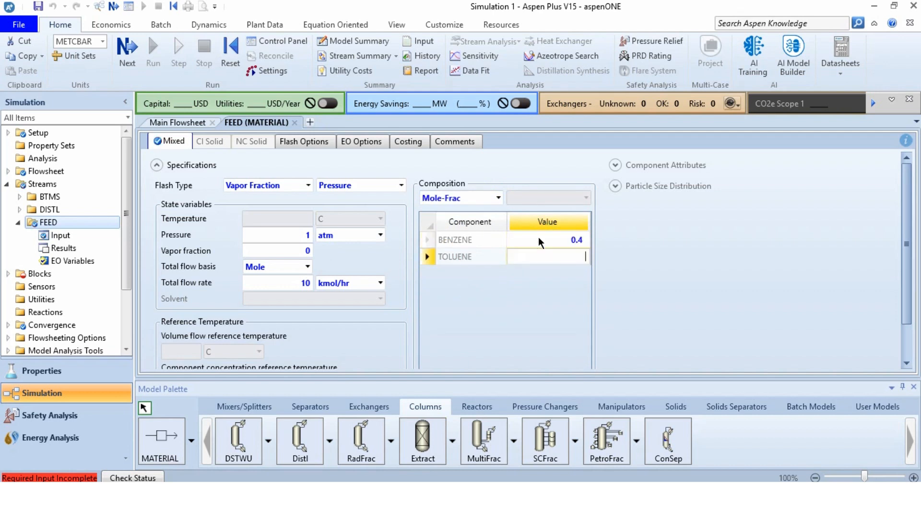
pyautogui.write('0.6')
pyautogui.press('Return')
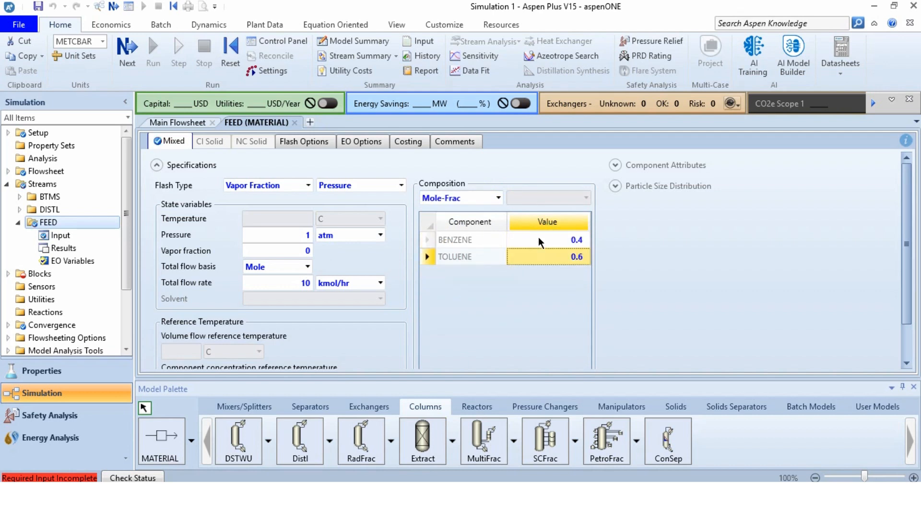
pyautogui.click(295, 122)
# - Open the COL block's specifications and specify the column by a reflux ratio of -1.1
pyautogui.click(407, 290)
pyautogui.click(484, 257)
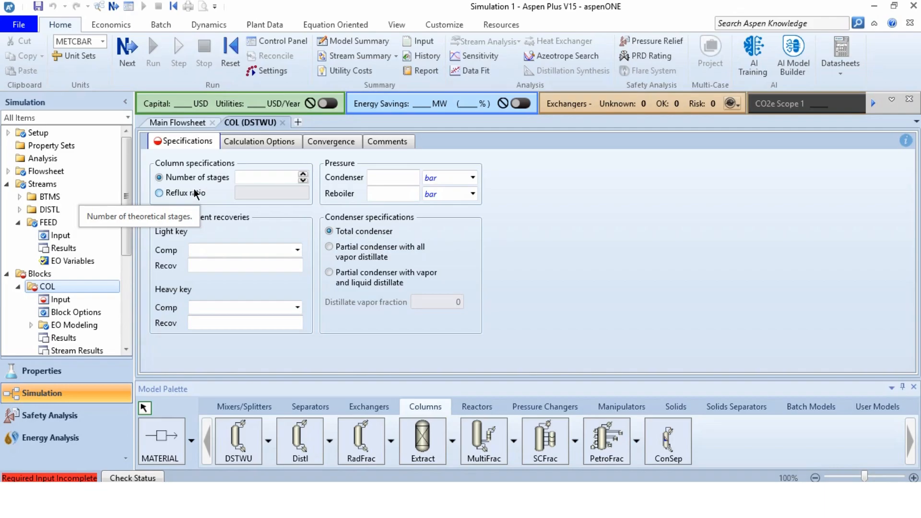
pyautogui.click(196, 193)
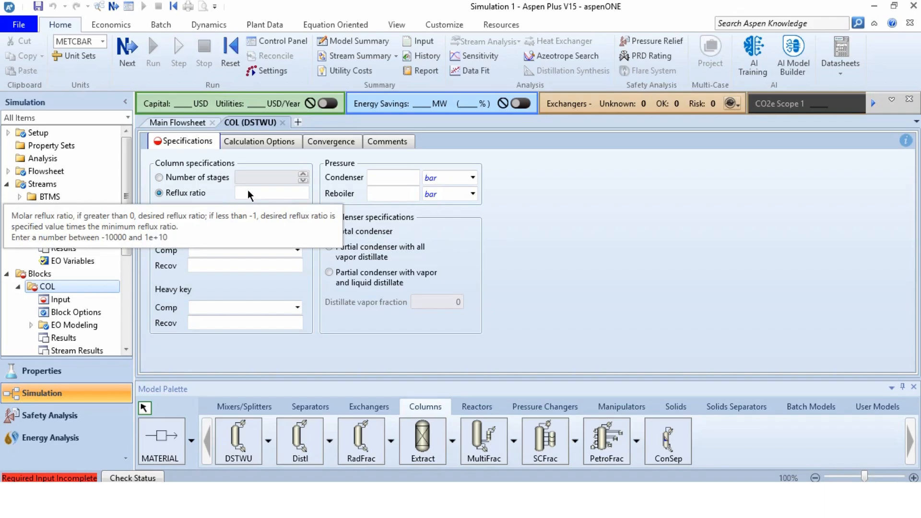
pyautogui.click(283, 194)
pyautogui.write('-1.1')
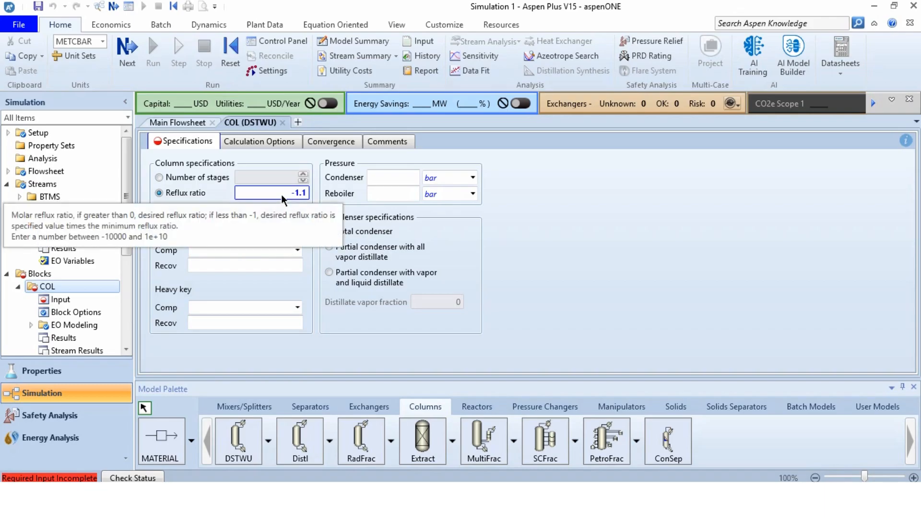
pyautogui.click(541, 264)
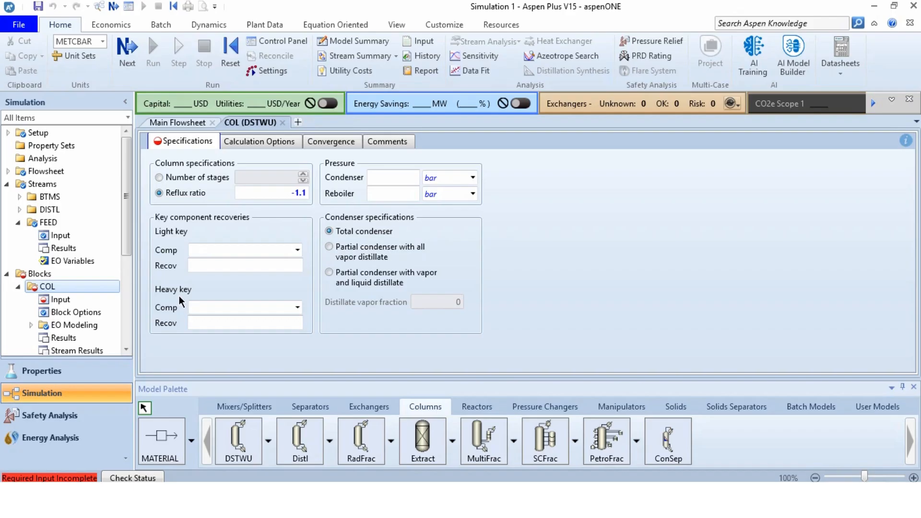
# - Choose BENZENE as the light key component and TOLUENE as the heavy key component of COL
pyautogui.click(297, 251)
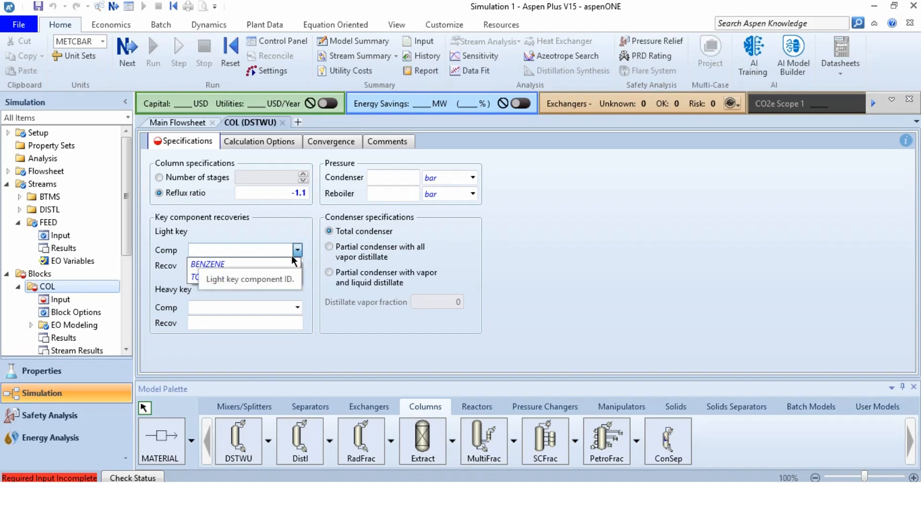
pyautogui.click(284, 264)
pyautogui.click(299, 307)
pyautogui.click(247, 331)
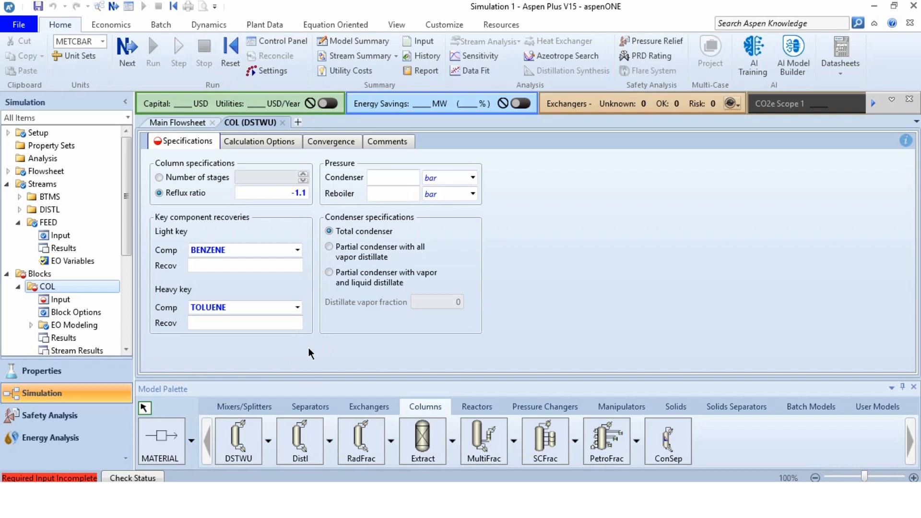
# - Switch to the Excel mass balance table and enter 10 as the total feed flow in C5
pyautogui.click(324, 497)
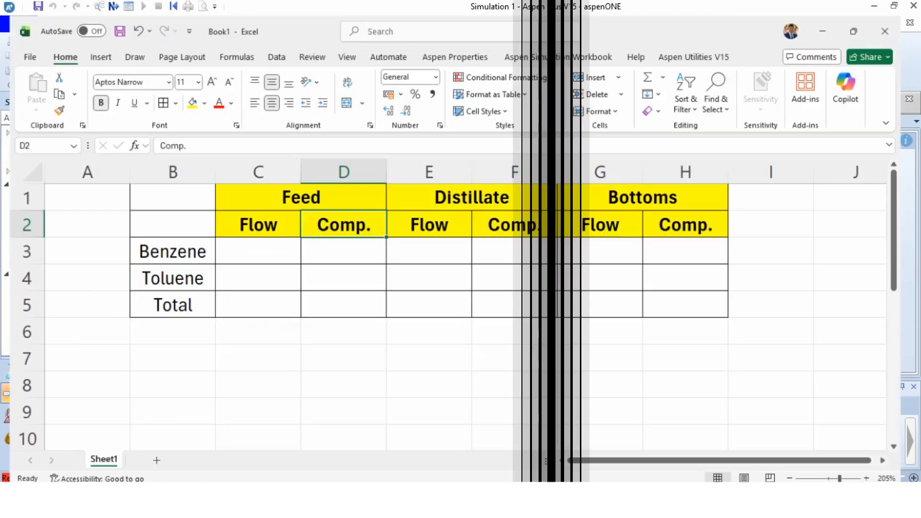
pyautogui.click(261, 240)
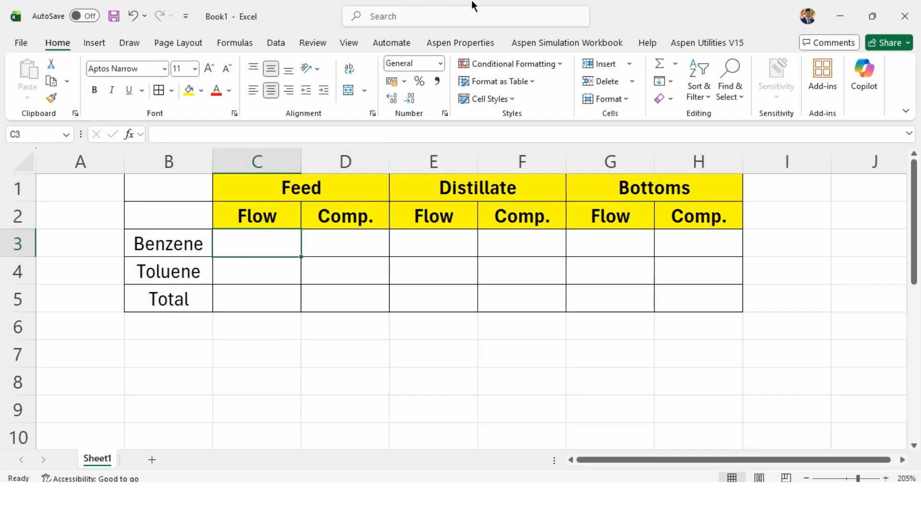
pyautogui.press('Down')
pyautogui.press('Down')
pyautogui.write('10')
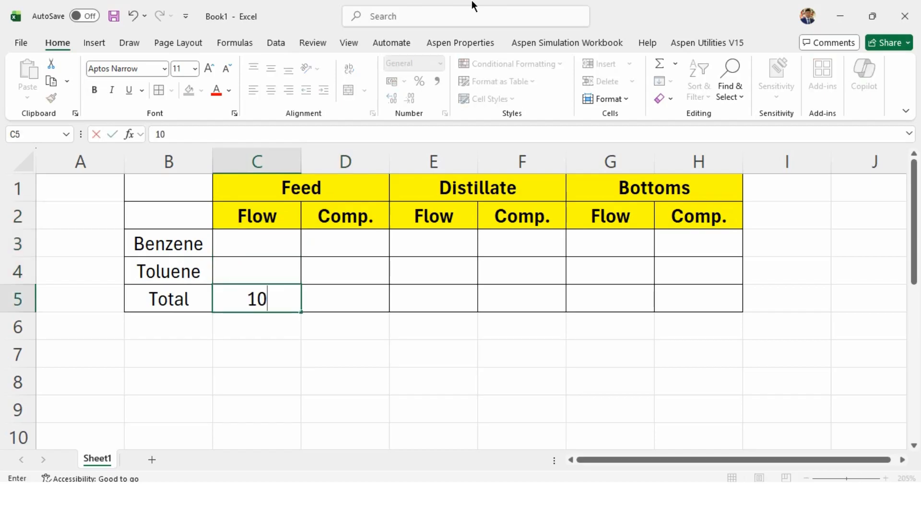
# - Enter the feed compositions 0.4 for benzene in D3 and 0.6 for toluene in D4
pyautogui.press('Up')
pyautogui.press('Up')
pyautogui.press('Right')
pyautogui.write('0.4')
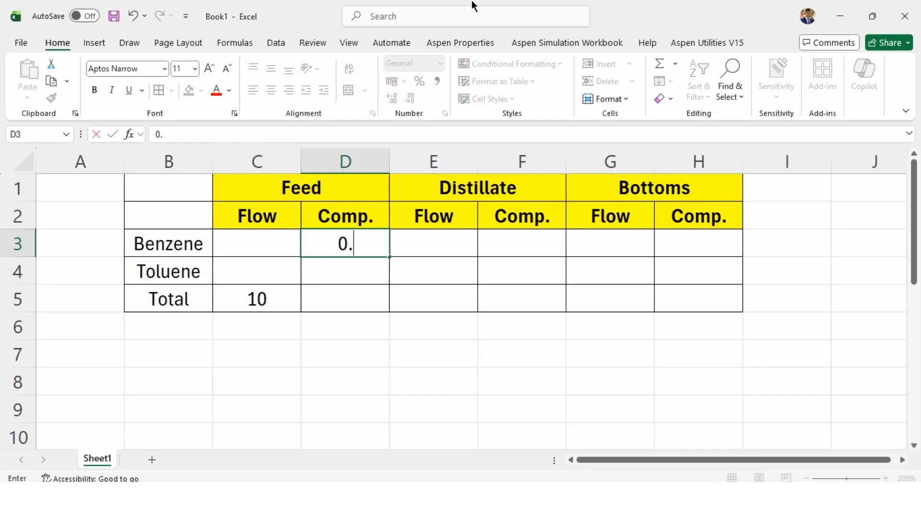
pyautogui.press('Return')
pyautogui.write('0.')
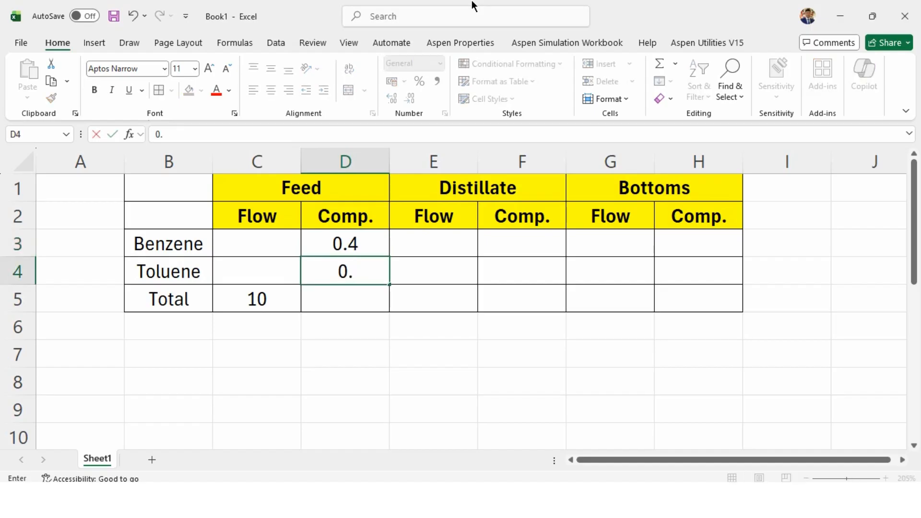
pyautogui.write('6')
pyautogui.press('Return')
# - Calculate the benzene and toluene feed flows with =C5*D3 in C3 and =C5*D4 in C4
pyautogui.press('Up')
pyautogui.press('Up')
pyautogui.press('Left')
pyautogui.write('=')
pyautogui.press('Down')
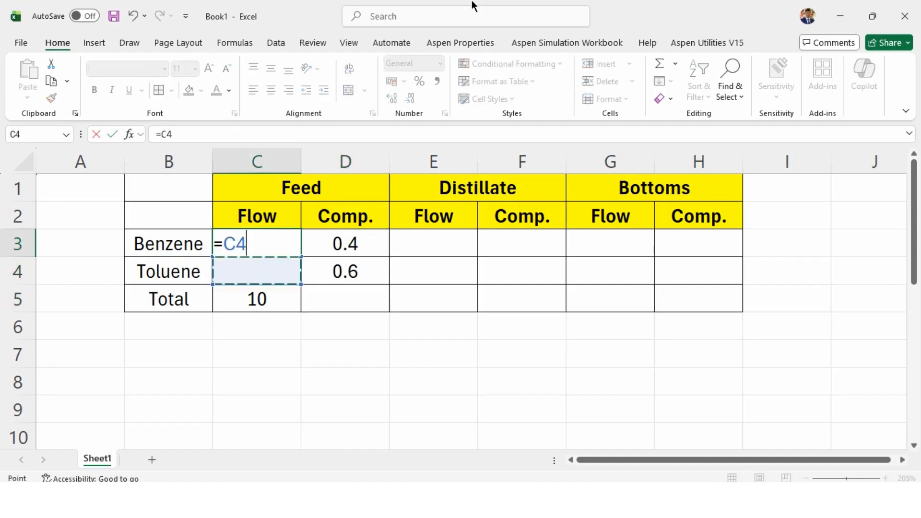
pyautogui.press('Down')
pyautogui.write('*')
pyautogui.press('Right')
pyautogui.press('Return')
pyautogui.write('=')
pyautogui.press('Down')
pyautogui.write('*')
pyautogui.press('Right')
pyautogui.press('Return')
# - Enter 1 as the total feed composition in D5
pyautogui.press('Right')
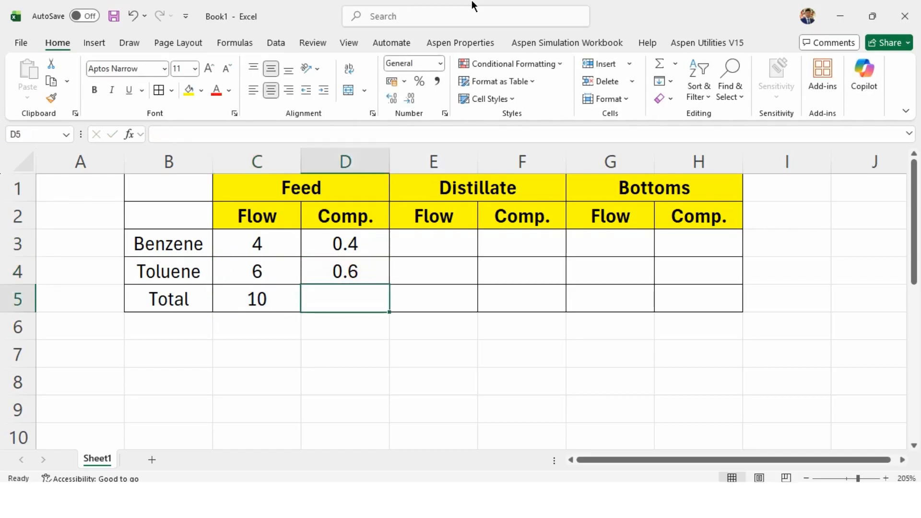
pyautogui.write('1')
pyautogui.press('Return')
# - Enter 0.992 as the benzene composition of the distillate in F3
pyautogui.press('Up')
pyautogui.press('Up')
pyautogui.press('Up')
pyautogui.press('Right')
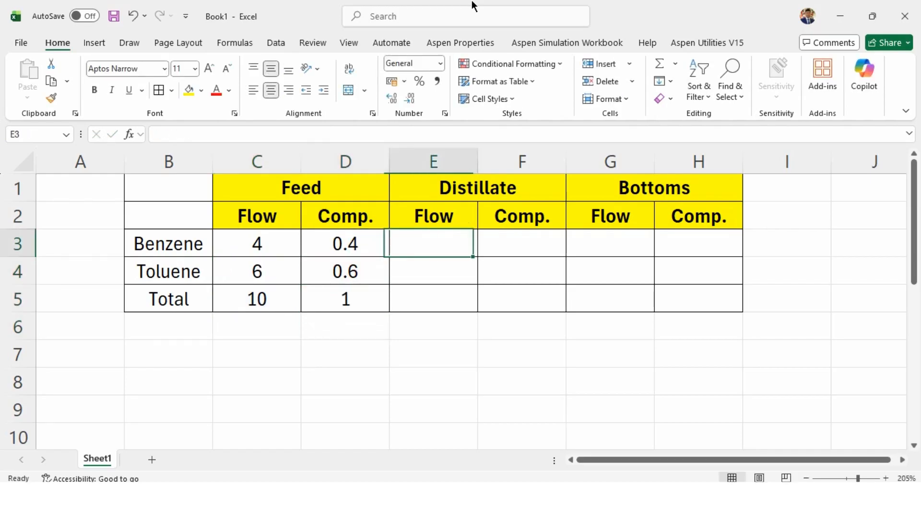
pyautogui.press('Right')
pyautogui.write('0.992')
pyautogui.press('Return')
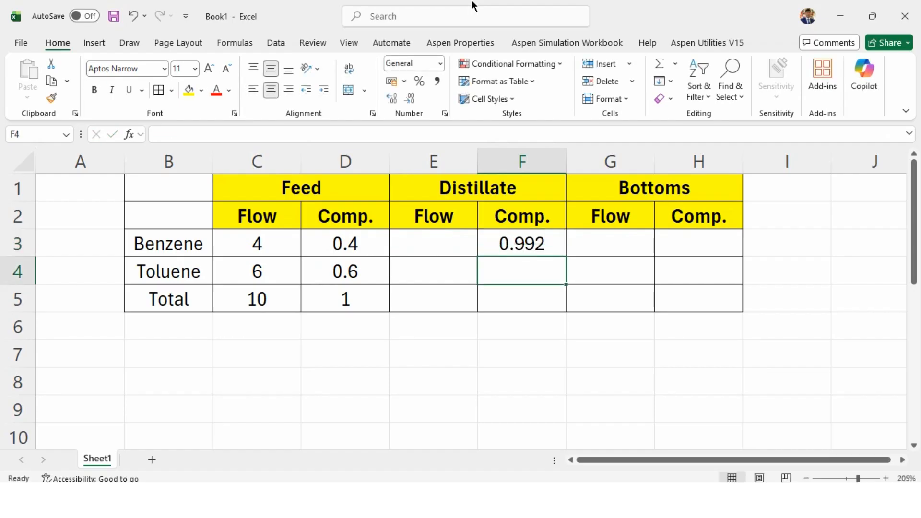
# - Enter 0.986 as the toluene composition of the bottoms in H4
pyautogui.press('Up')
pyautogui.press('Right')
pyautogui.press('Right')
pyautogui.press('Down')
pyautogui.write('0.986')
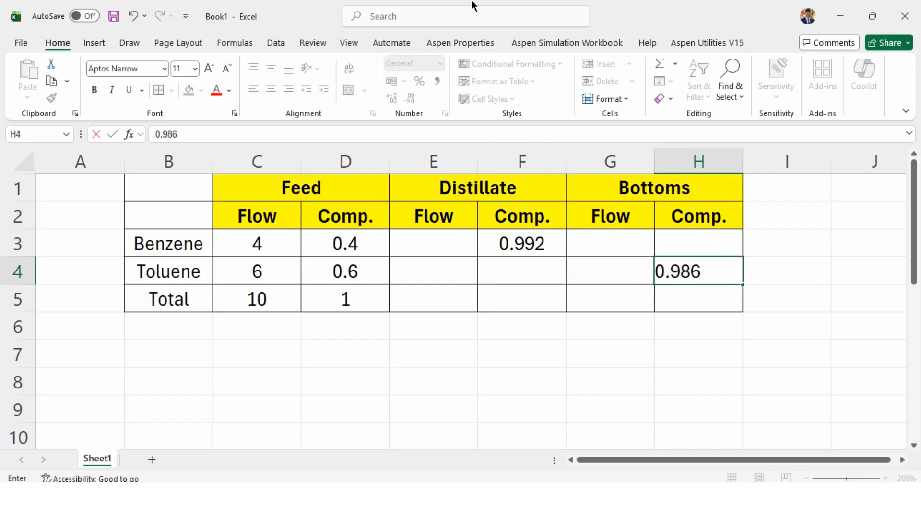
pyautogui.press('Return')
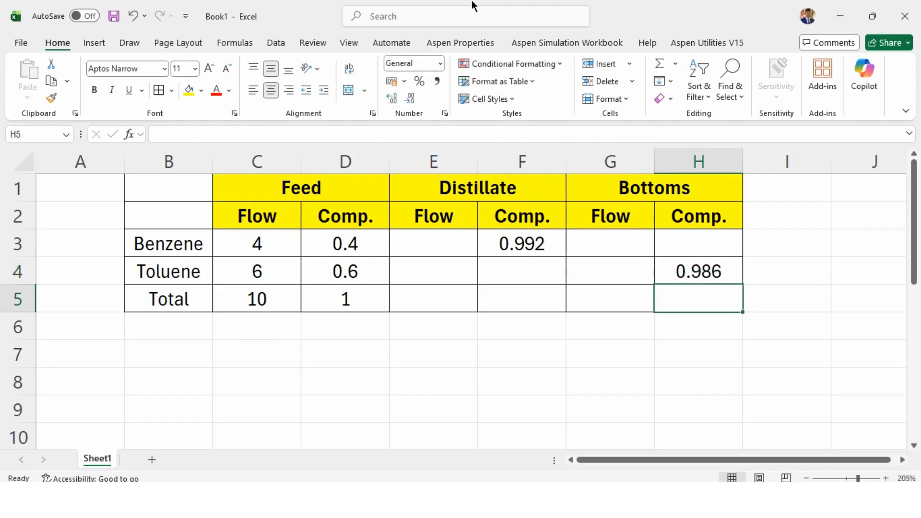
# - Enter 0.014 as the benzene composition of the bottoms in H3 and 0.008 as the toluene composition of the distillate in F4
pyautogui.press('Up')
pyautogui.press('Up')
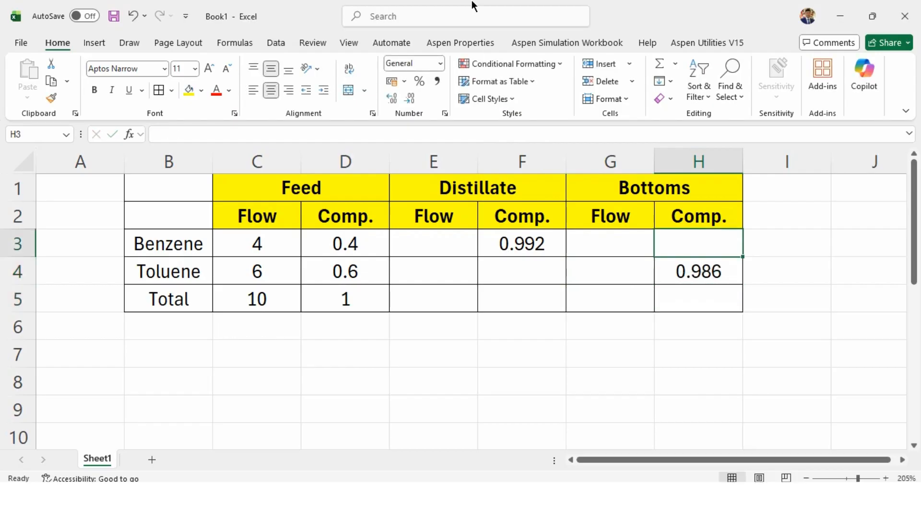
pyautogui.write('0.014')
pyautogui.press('Return')
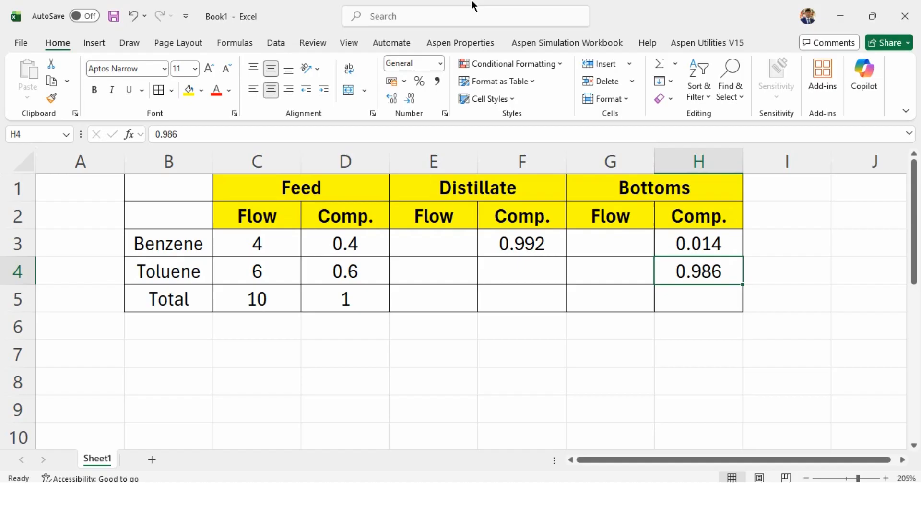
pyautogui.press('Left')
pyautogui.press('Left')
pyautogui.write('0.008')
pyautogui.press('Return')
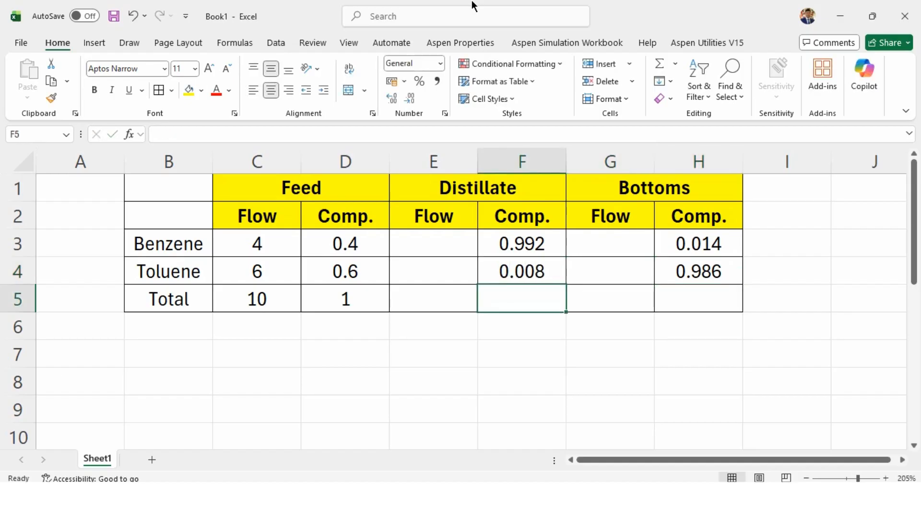
# - Total the distillate compositions in F5 with =F3+F4 and copy the formula to H5 for the bottoms
pyautogui.write('=')
pyautogui.press('Up')
pyautogui.press('Up')
pyautogui.write('+')
pyautogui.press('Up')
pyautogui.press('Return')
pyautogui.press('Up')
pyautogui.hotkey('ctrl', 'c')
pyautogui.press('Right')
pyautogui.press('Right')
pyautogui.hotkey('ctrl', 'v')
pyautogui.press('Escape')
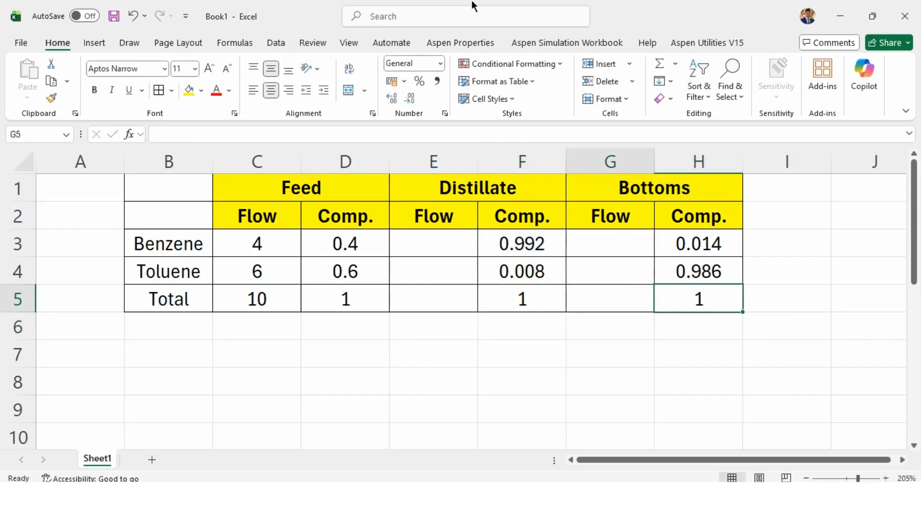
# - Enter 3.95 as the total distillate flow in E5 and 6.05 as the total bottoms flow in G5
pyautogui.press('Left')
pyautogui.press('Left')
pyautogui.press('Left')
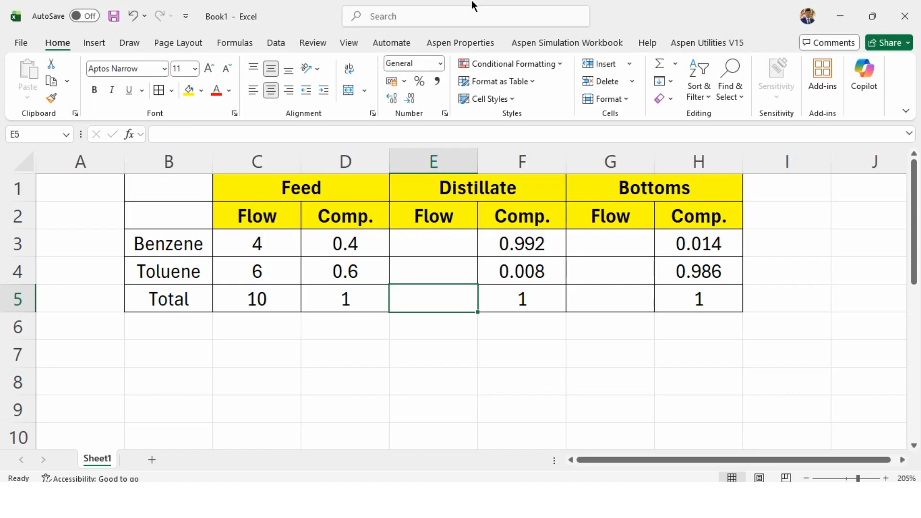
pyautogui.write('3.95')
pyautogui.press('Return')
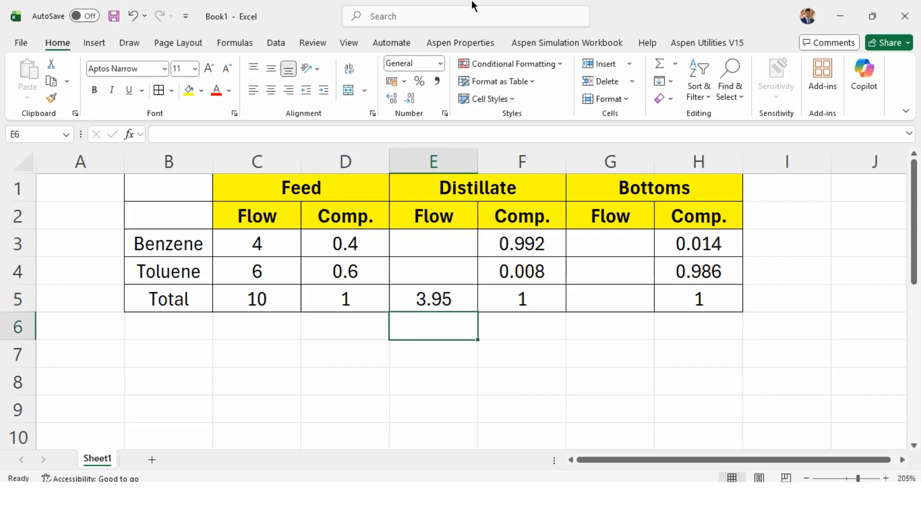
pyautogui.press('Up')
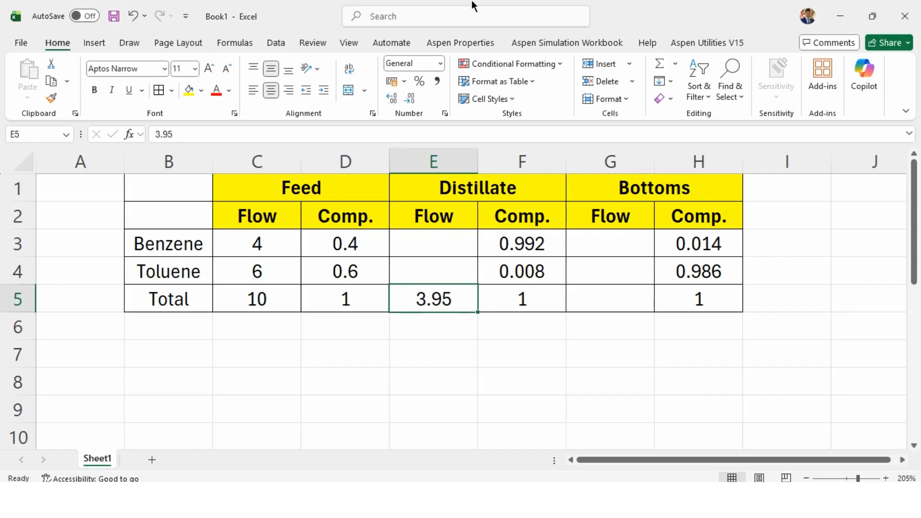
pyautogui.press('Right')
pyautogui.press('Right')
pyautogui.write('6.05')
pyautogui.press('Return')
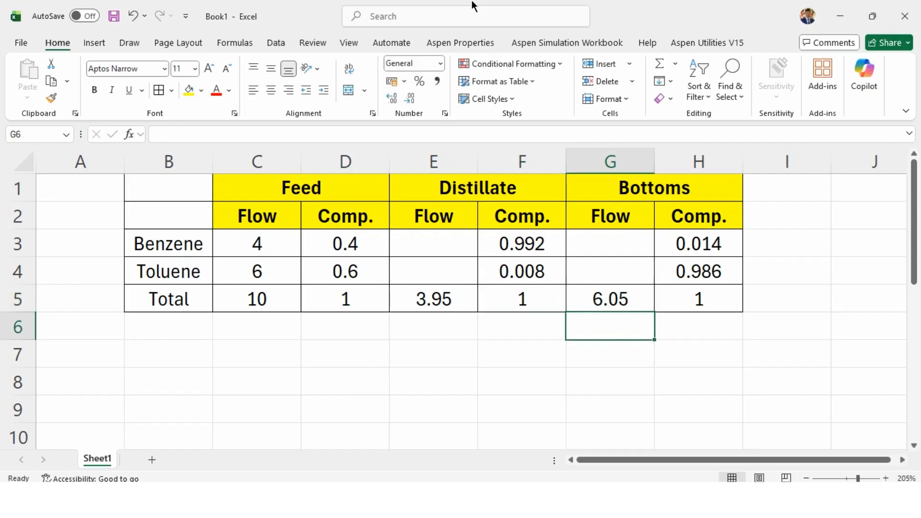
# - Calculate the benzene flow in the distillate in E3 with =E5*F3
pyautogui.press('Up')
pyautogui.press('Up')
pyautogui.press('Up')
pyautogui.press('Left')
pyautogui.press('Left')
pyautogui.write('=')
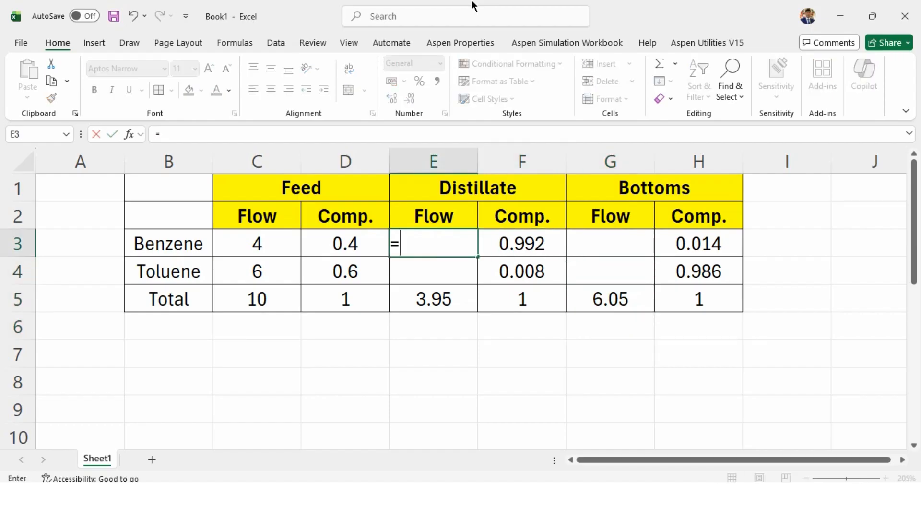
pyautogui.press('Down')
pyautogui.press('Down')
pyautogui.write('*')
pyautogui.press('Right')
pyautogui.press('Return')
# - Calculate the toluene flow in the distillate in E4 with =E5*F4
pyautogui.write('=')
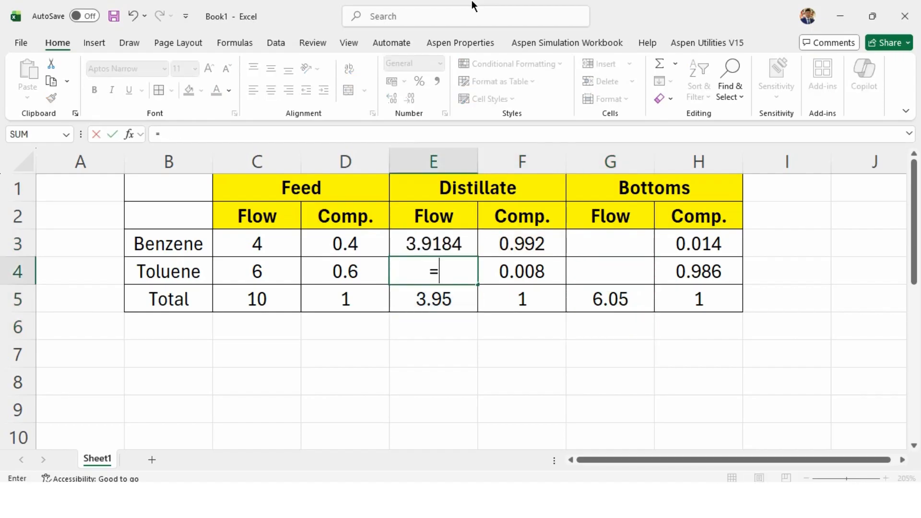
pyautogui.press('Down')
pyautogui.write('*')
pyautogui.press('Right')
pyautogui.press('Return')
pyautogui.press('Up')
pyautogui.press('Up')
pyautogui.press('Down')
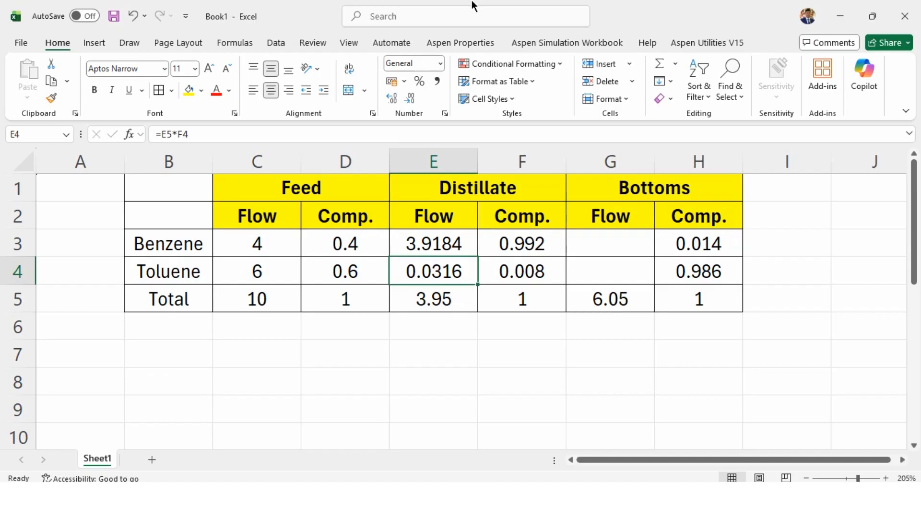
# - Calculate the benzene flow in the bottoms in G3 with =C3-E3
pyautogui.press('Right')
pyautogui.press('Right')
pyautogui.press('Up')
pyautogui.write('=')
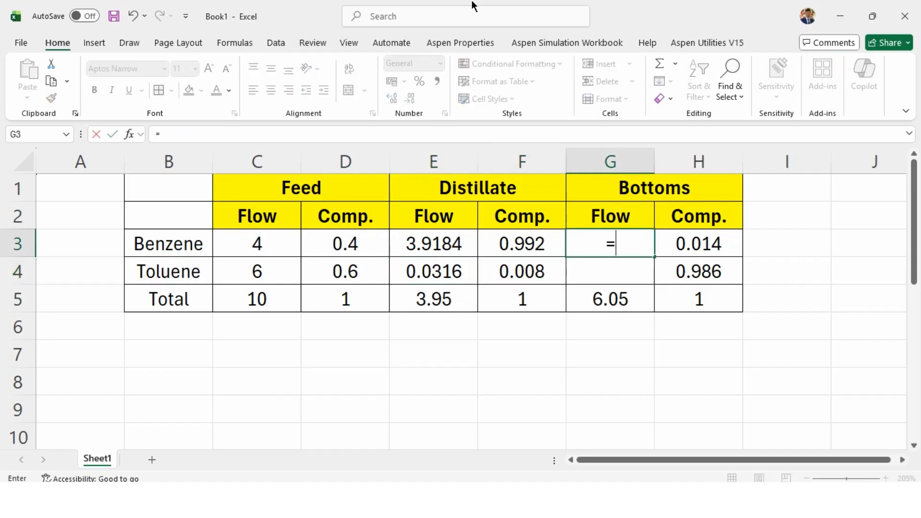
pyautogui.press('Left')
pyautogui.press('Left')
pyautogui.press('Left')
pyautogui.press('Left')
pyautogui.write('-')
pyautogui.press('Left')
pyautogui.press('Left')
pyautogui.press('Return')
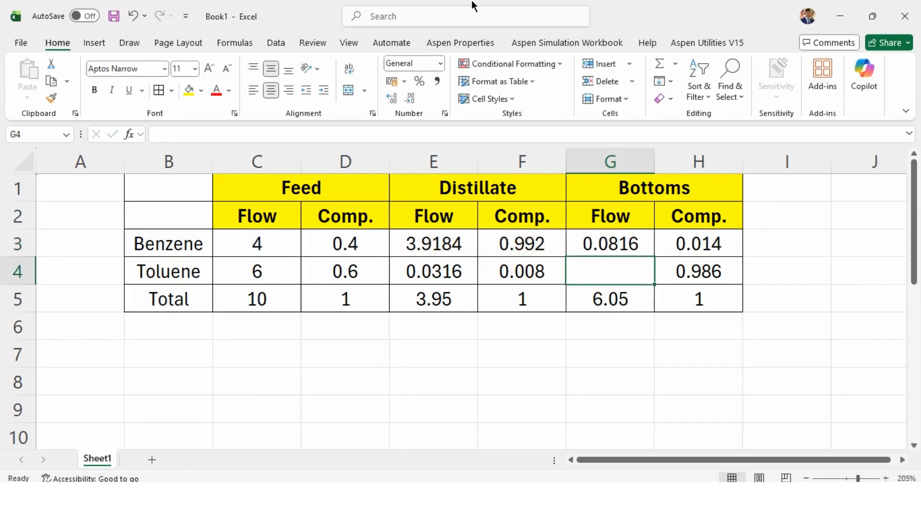
# - Calculate the toluene flow in the bottoms in G4 with =C4-E4
pyautogui.write('=')
pyautogui.press('Left')
pyautogui.press('Left')
pyautogui.press('Left')
pyautogui.press('Left')
pyautogui.write('-')
pyautogui.press('Left')
pyautogui.press('Left')
pyautogui.press('Return')
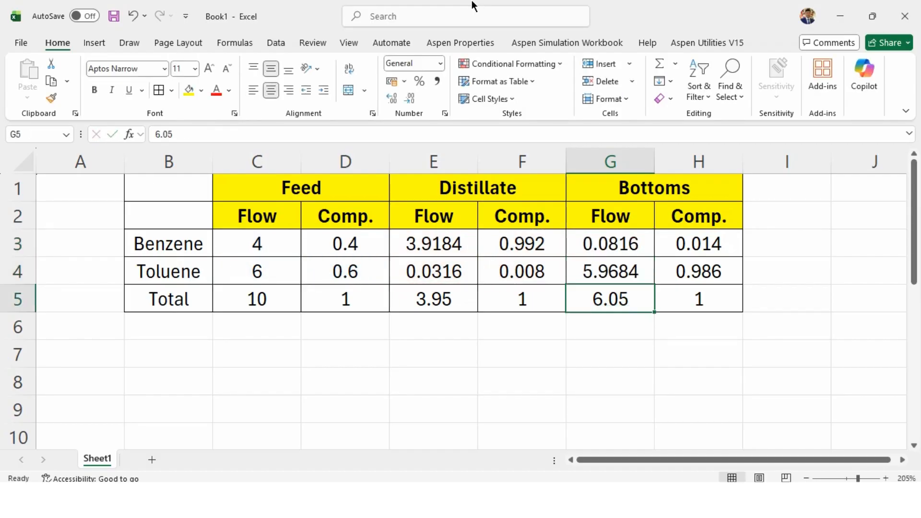
# - Review the calculated bottoms flows in G4 and G3 and the product compositions in F3, H4 and H3
pyautogui.press('Up')
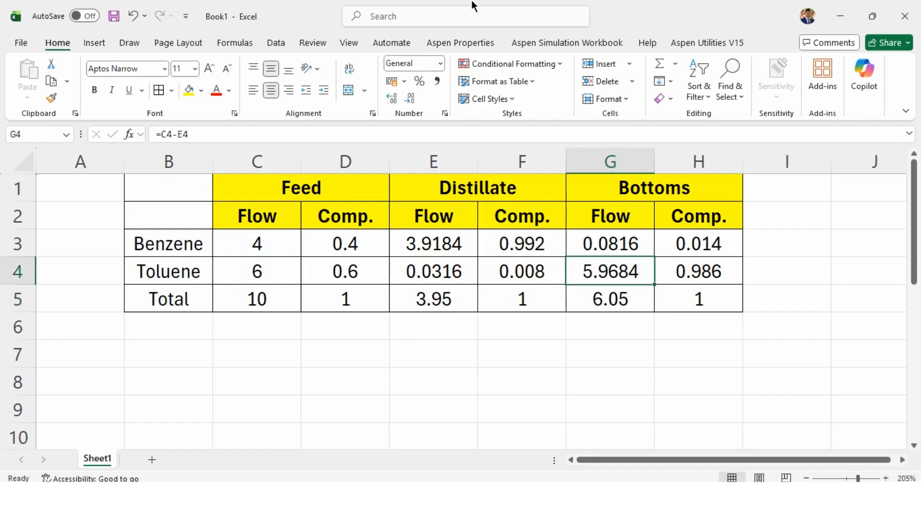
pyautogui.press('Up')
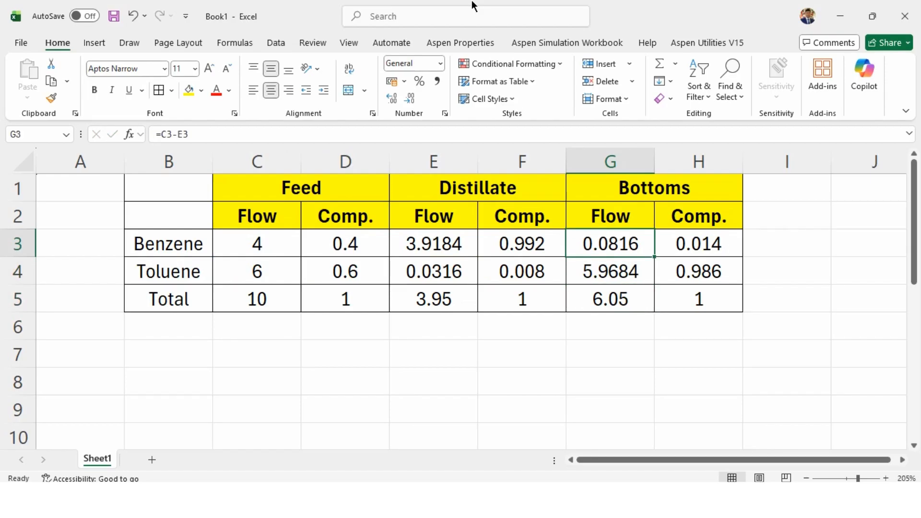
pyautogui.press('Left')
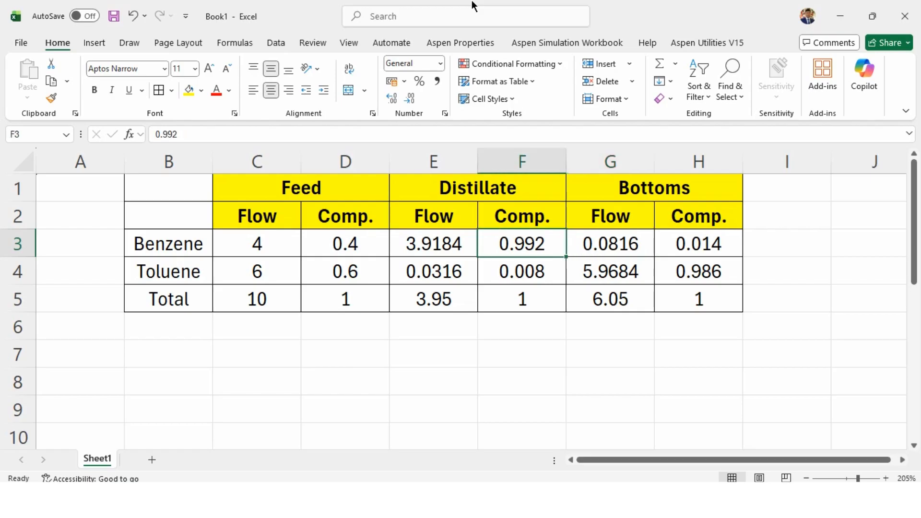
pyautogui.press('Down')
pyautogui.press('Right')
pyautogui.press('Right')
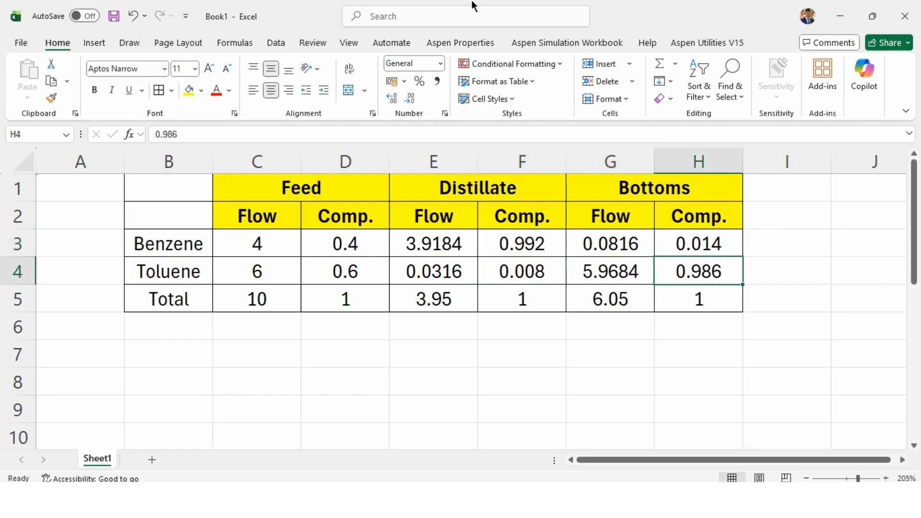
pyautogui.press('Up')
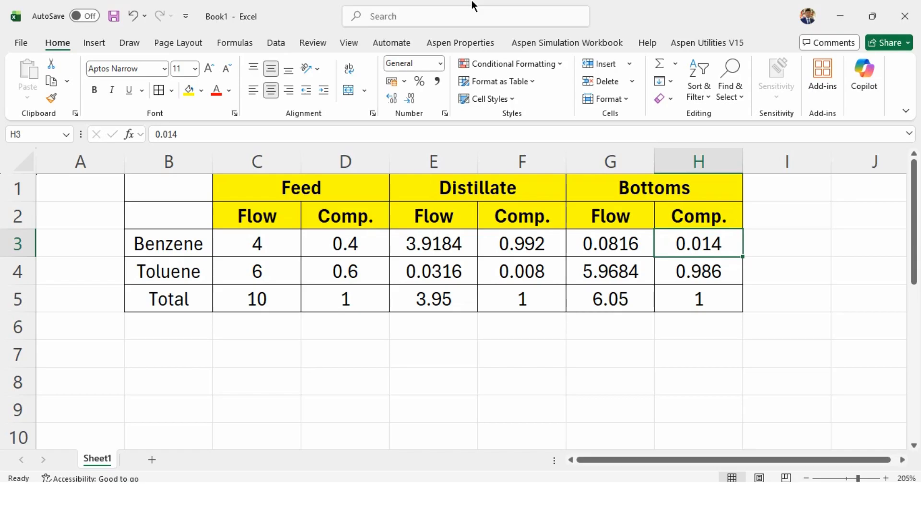
# - Calculate the benzene recovery to the distillate in I3 with =E3/C3
pyautogui.press('Right')
pyautogui.write('=')
pyautogui.press('Left')
pyautogui.press('Left')
pyautogui.press('Left')
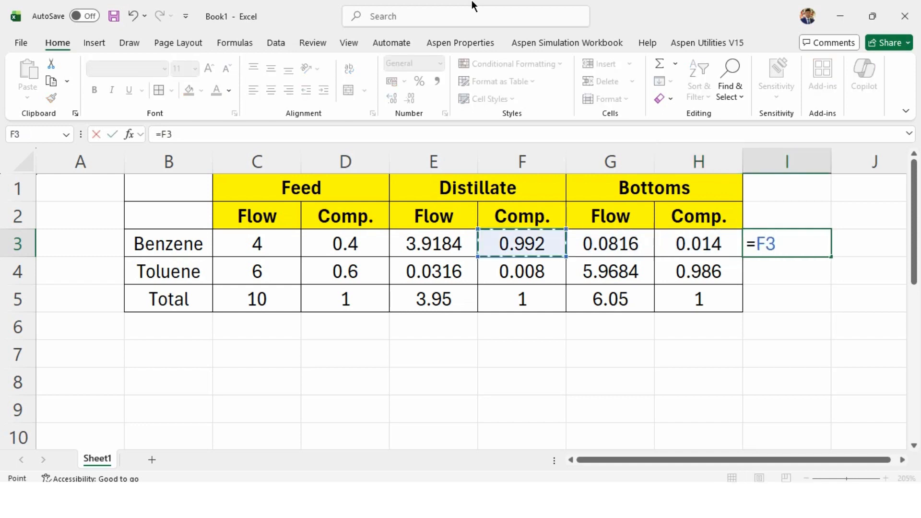
pyautogui.press('Left')
pyautogui.write('/')
pyautogui.press('Left')
pyautogui.press('Left')
pyautogui.press('Left')
pyautogui.press('Left')
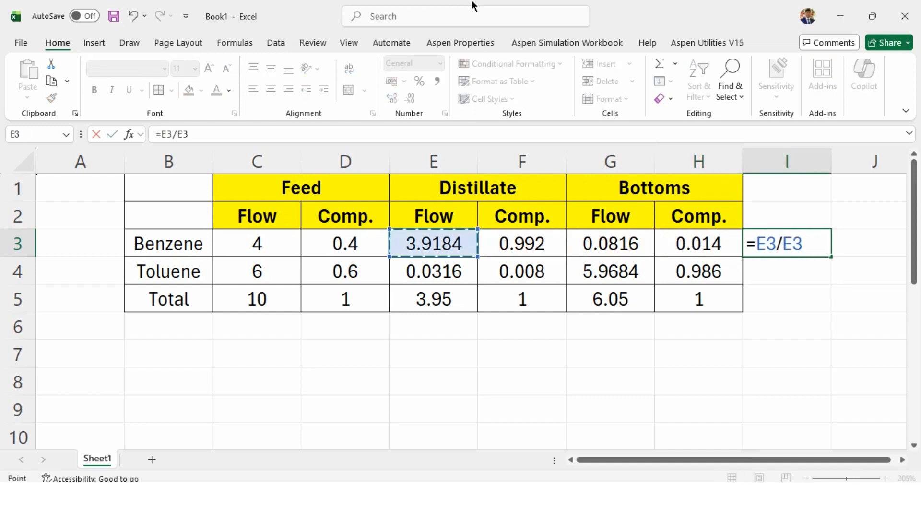
pyautogui.press('Left')
pyautogui.press('Left')
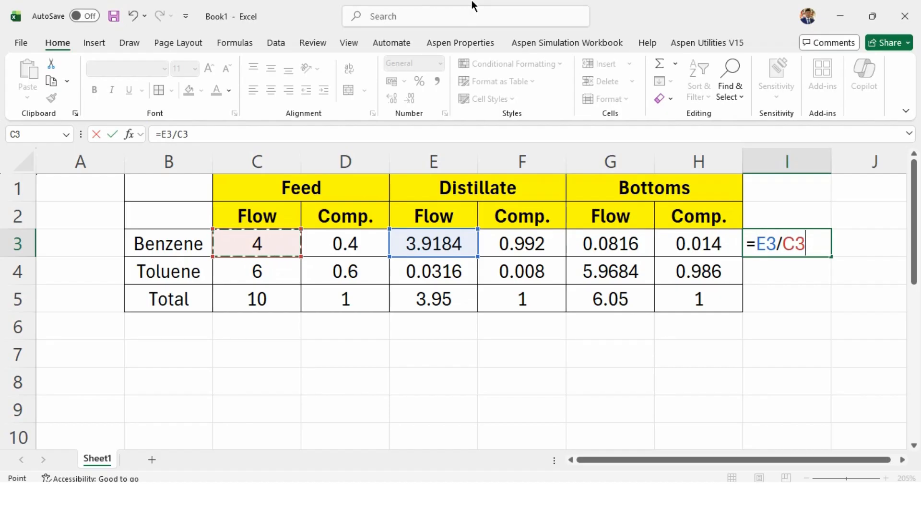
pyautogui.press('Return')
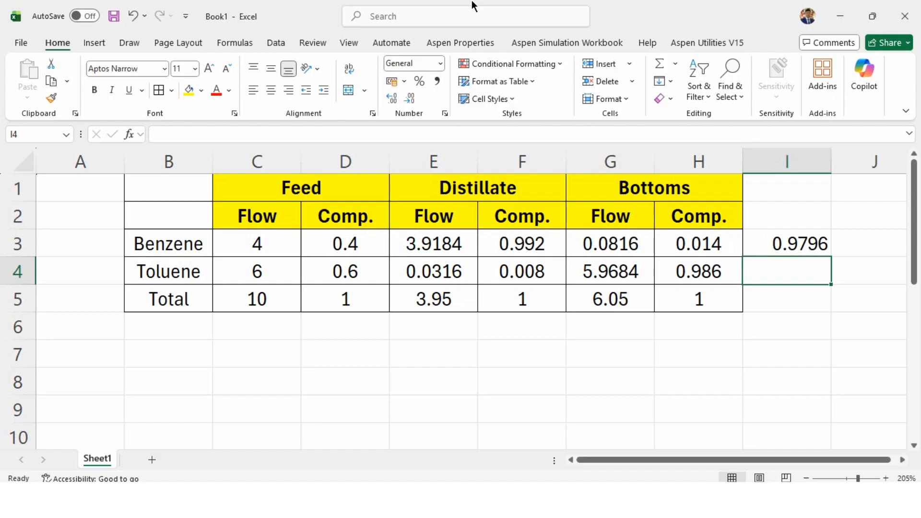
# - Calculate the toluene recovery to the distillate in I4 with =E4/C4
pyautogui.write('=')
pyautogui.press('Left')
pyautogui.press('Left')
pyautogui.press('Left')
pyautogui.press('Left')
pyautogui.press('Left')
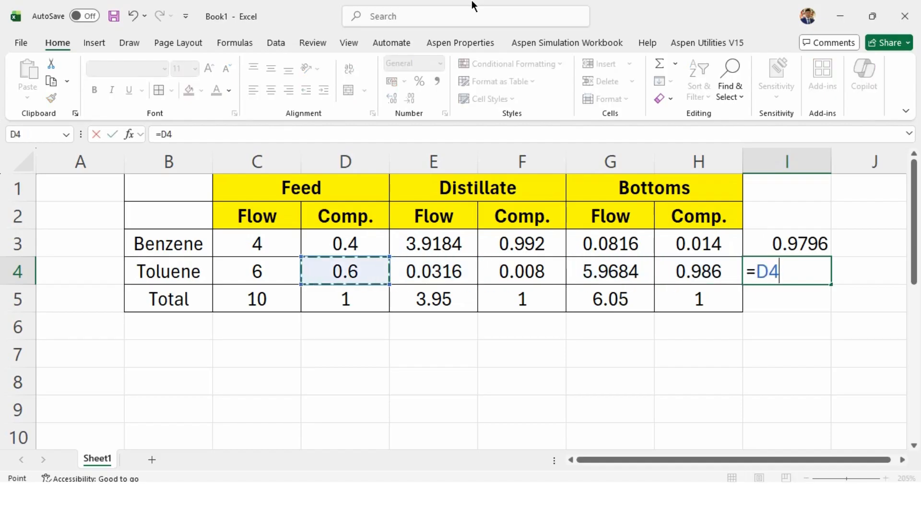
pyautogui.press('Right')
pyautogui.write('/')
pyautogui.press('Left')
pyautogui.press('Left')
pyautogui.press('Left')
pyautogui.press('Left')
pyautogui.press('Left')
pyautogui.press('Left')
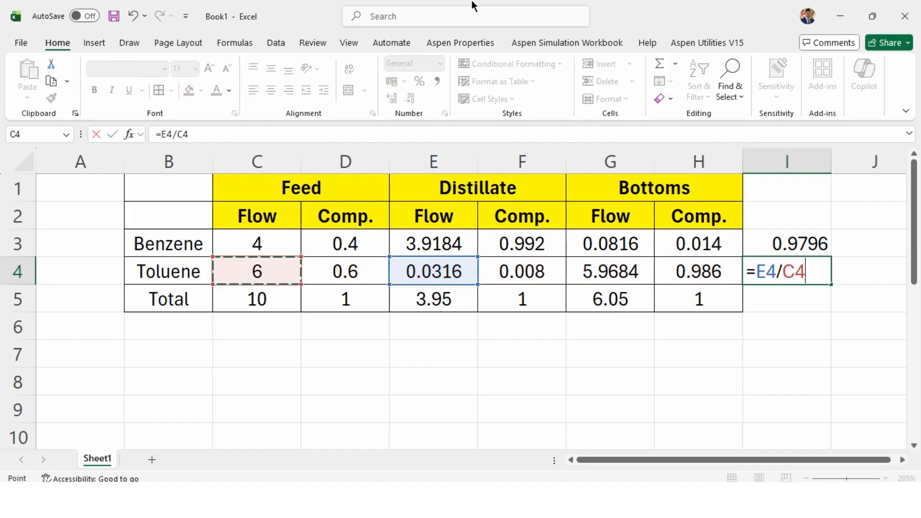
pyautogui.press('Return')
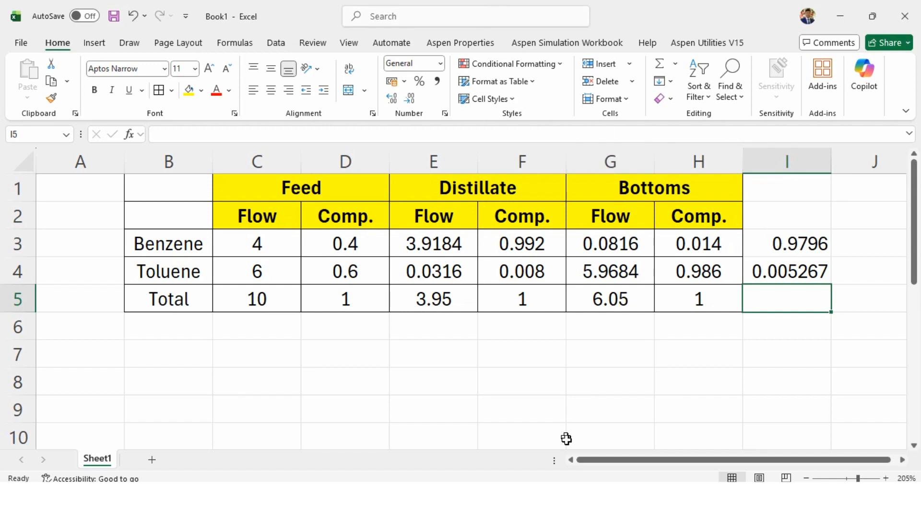
# - Copy the calculated recoveries into Aspen Plus: 0.9796 for the BENZENE light key and 0.00526667 for the TOLUENE heavy key
pyautogui.click(805, 245)
pyautogui.hotkey('ctrl', 'c')
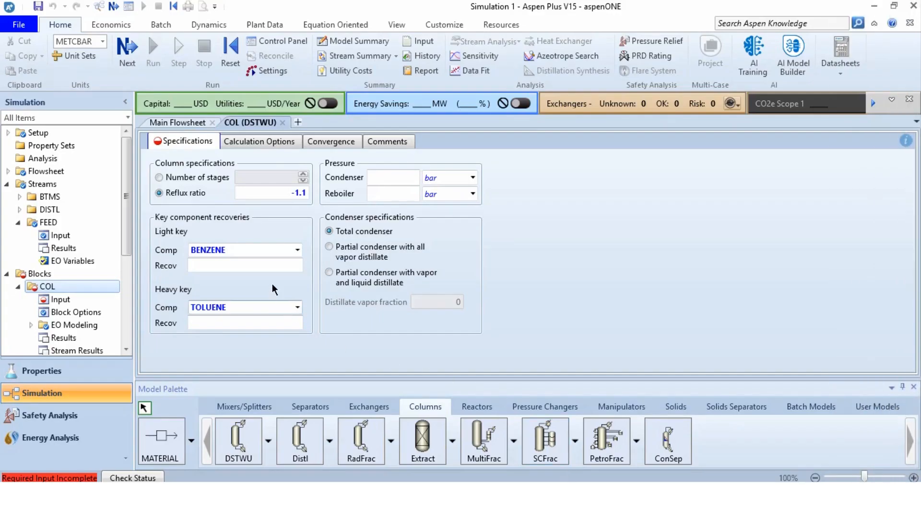
pyautogui.click(264, 265)
pyautogui.hotkey('ctrl', 'v')
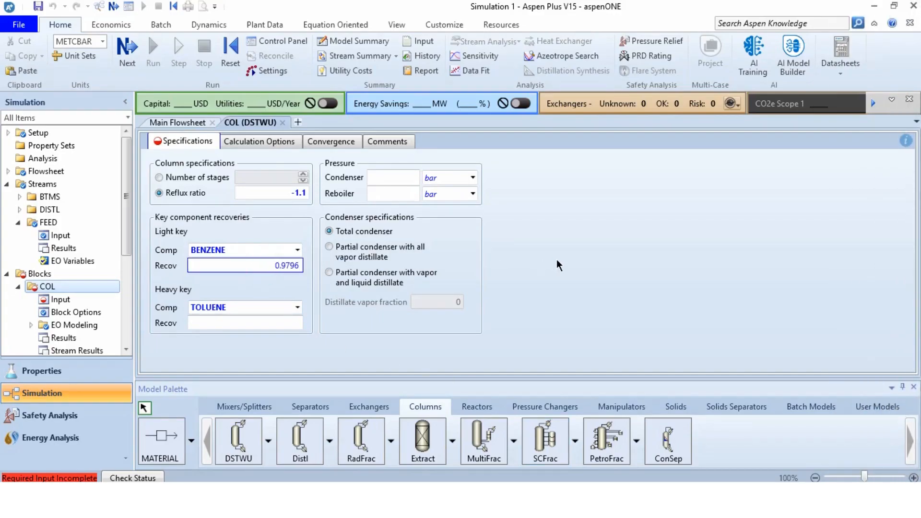
pyautogui.click(255, 322)
pyautogui.hotkey('ctrl', 'v')
pyautogui.click(572, 284)
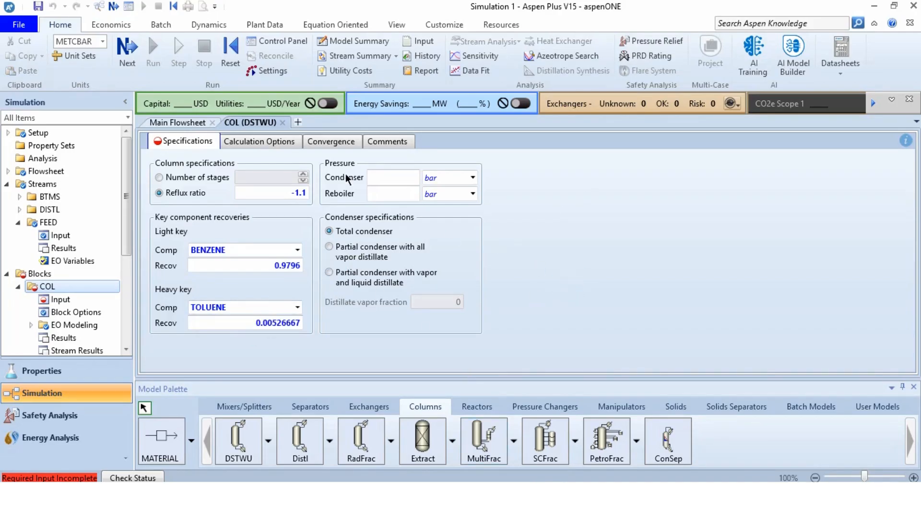
# - Set the column's condenser pressure to 1 atm
pyautogui.click(391, 175)
pyautogui.write('1')
pyautogui.press('Tab')
pyautogui.press('a')
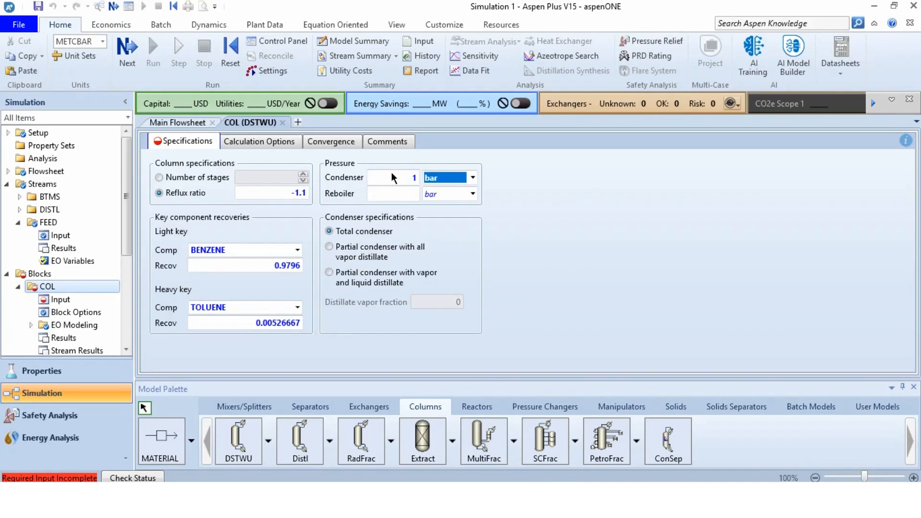
# - Set the column's reboiler pressure to 1 atm and run the simulation
pyautogui.press('Tab')
pyautogui.write('1')
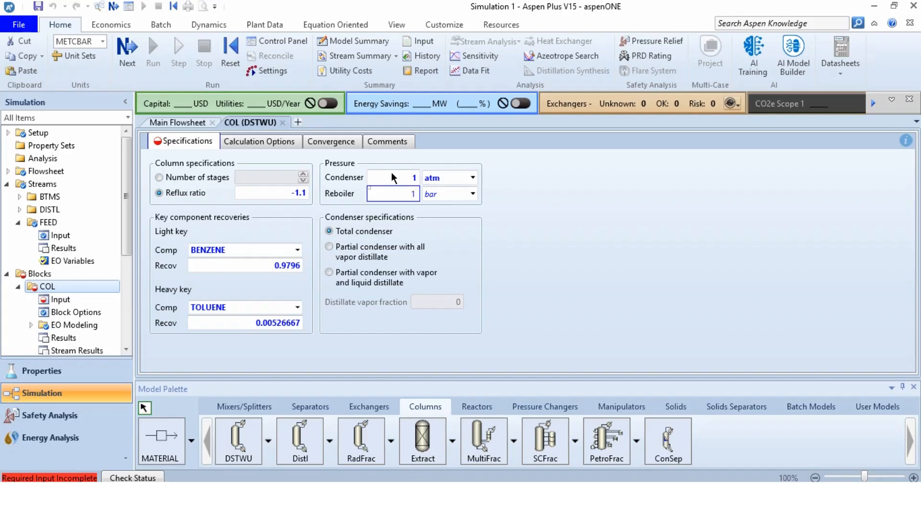
pyautogui.press('Tab')
pyautogui.press('n')
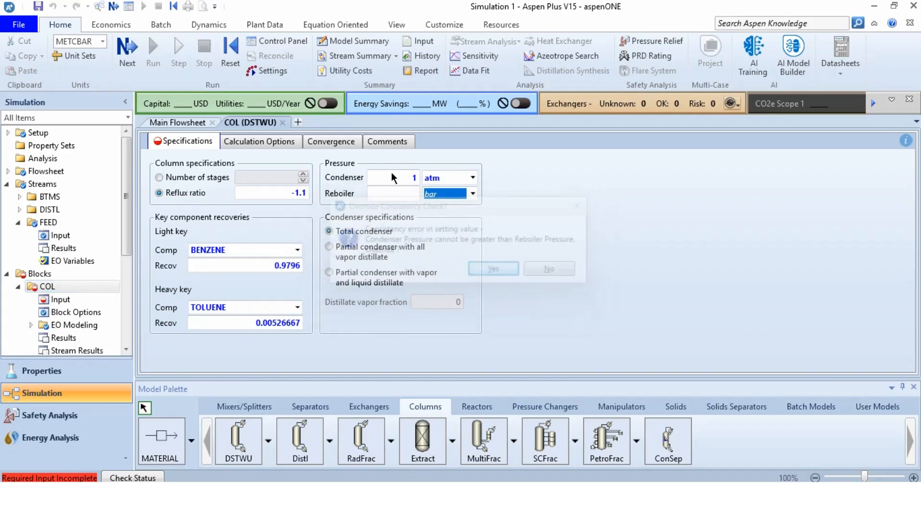
pyautogui.press('a')
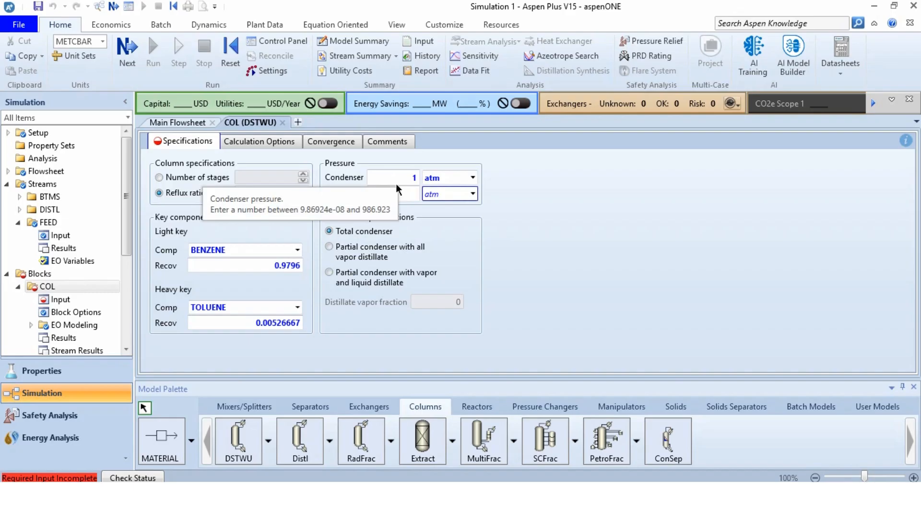
pyautogui.click(399, 198)
pyautogui.write('1')
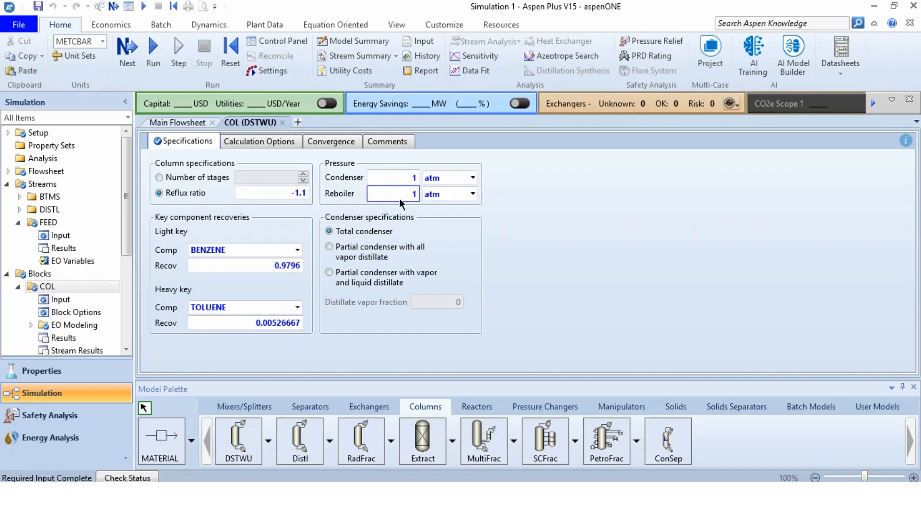
pyautogui.click(151, 69)
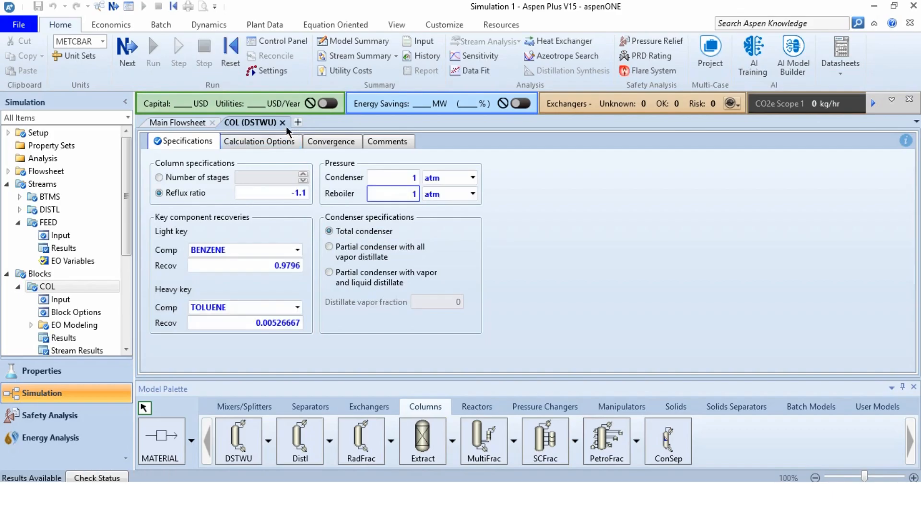
# - Open the stream results of the COL block and expand the mole flows and mole fractions by component
pyautogui.click(283, 122)
pyautogui.rightClick(489, 223)
pyautogui.click(422, 261)
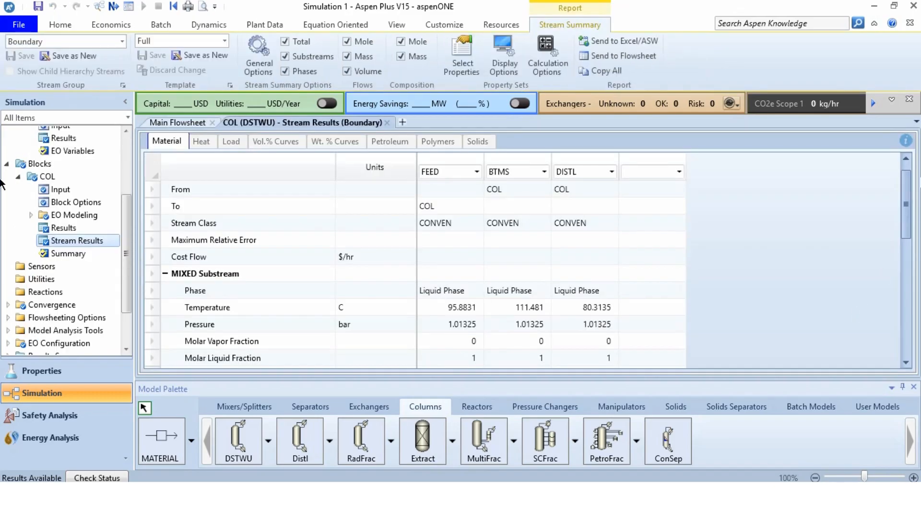
pyautogui.moveTo(905, 176); pyautogui.dragTo(899, 288)
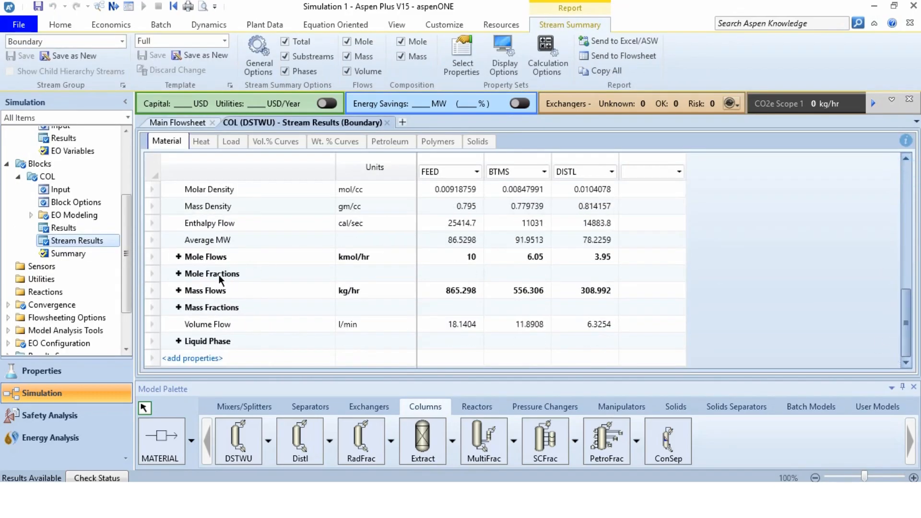
pyautogui.click(178, 257)
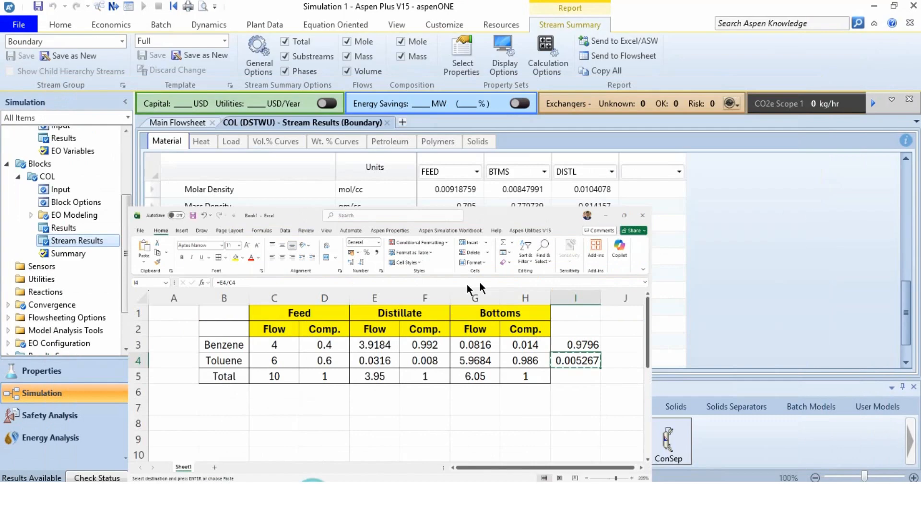
pyautogui.click(178, 308)
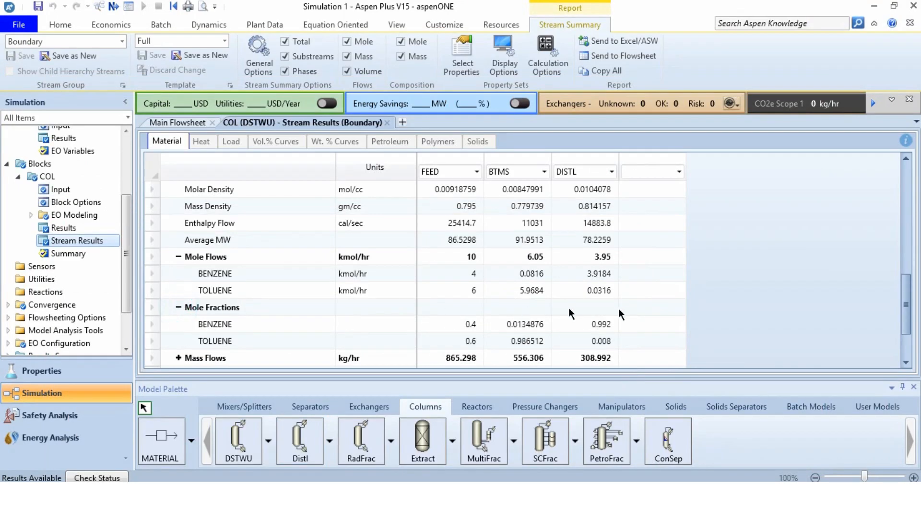
# - Check the benzene and toluene mole fractions in the DISTL and BTMS streams, and close the stream results
pyautogui.scroll(-1, 911, 302)
pyautogui.click(598, 274)
pyautogui.click(598, 290)
pyautogui.click(536, 291)
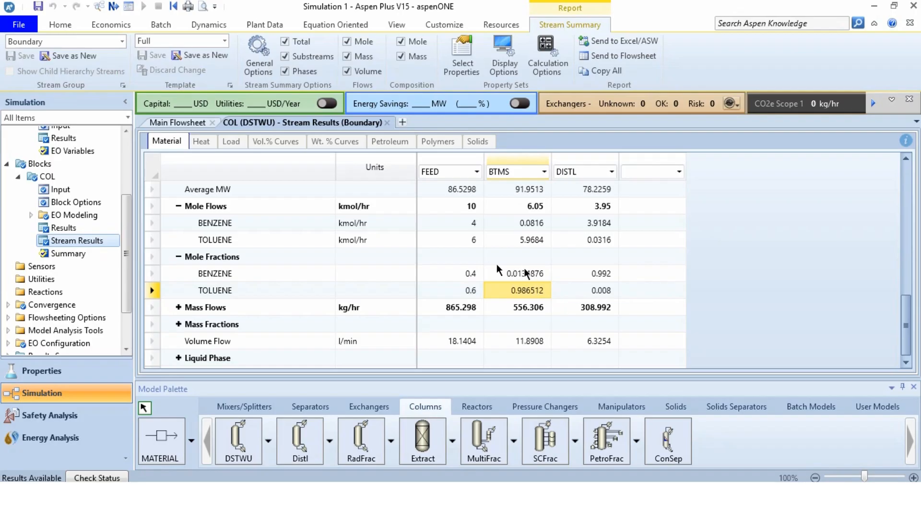
pyautogui.click(388, 124)
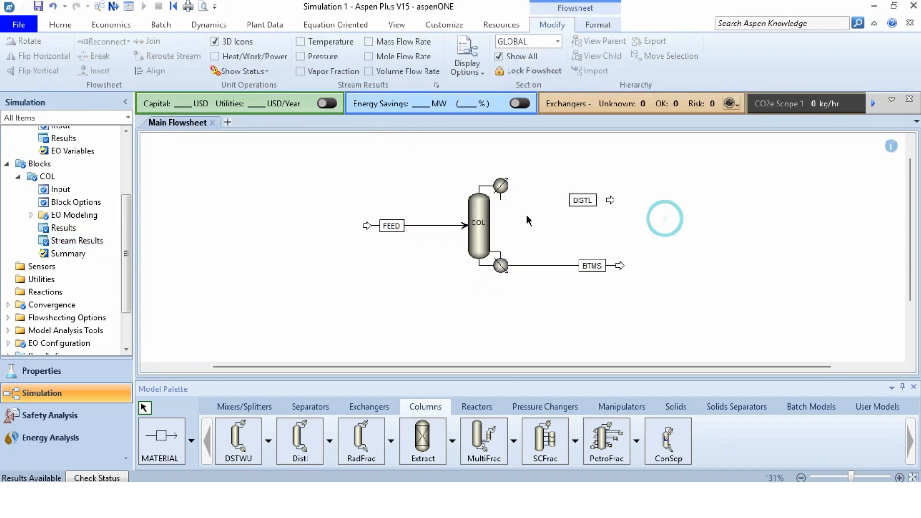
# - Review the COL block's results summary for the reflux ratios, stage counts and feed stage, and return to the flowsheet
pyautogui.rightClick(484, 203)
pyautogui.click(413, 229)
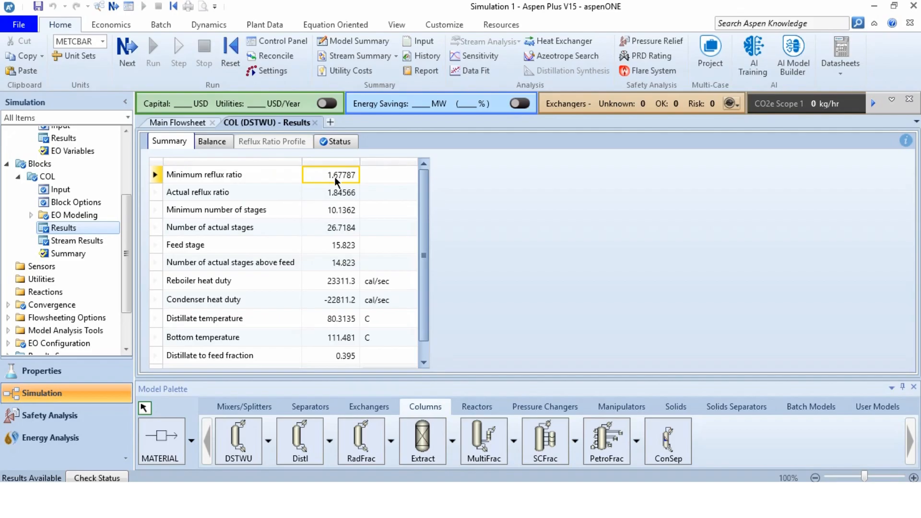
pyautogui.click(336, 200)
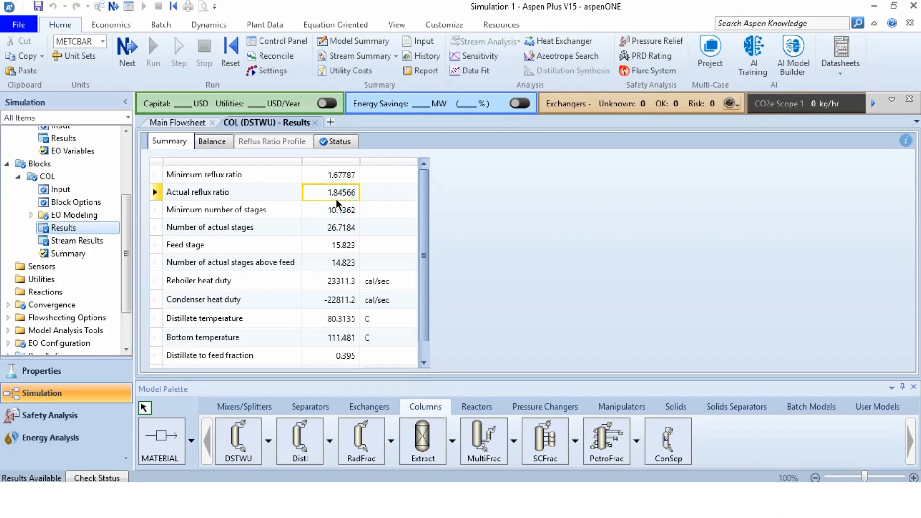
pyautogui.click(342, 214)
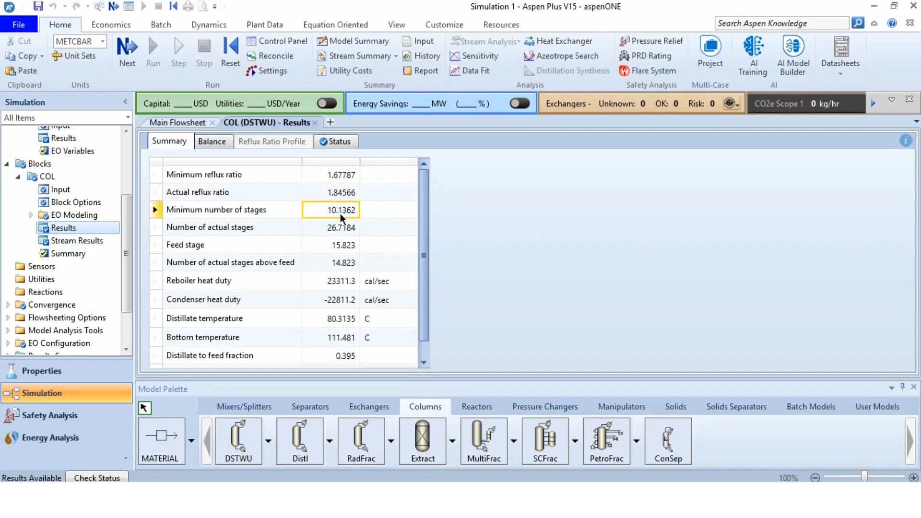
pyautogui.click(343, 229)
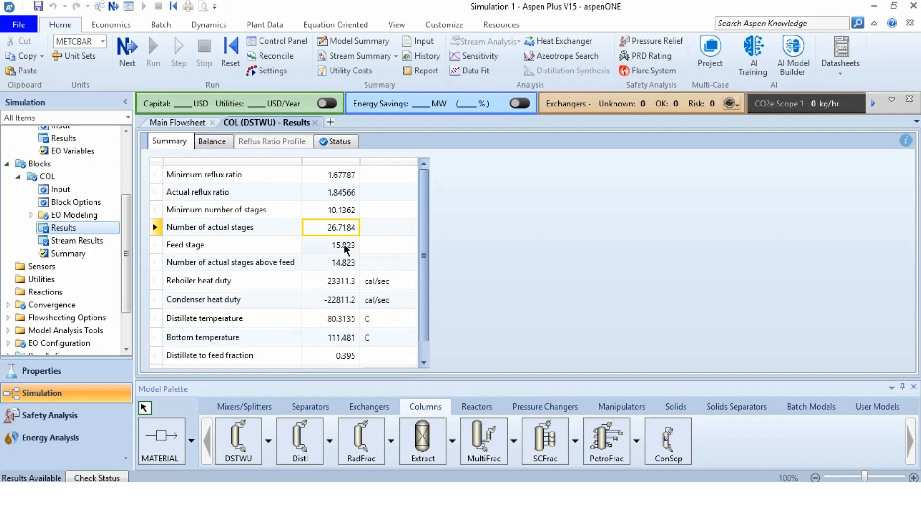
pyautogui.click(344, 244)
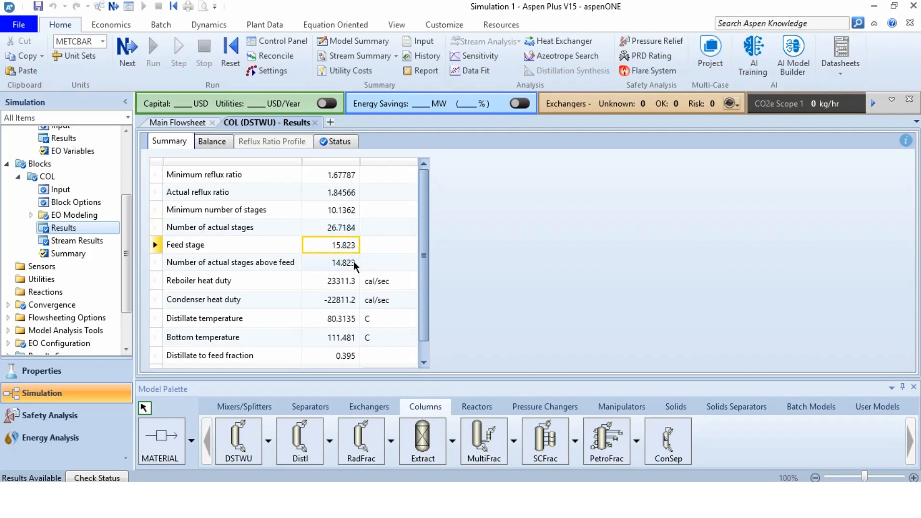
pyautogui.click(353, 264)
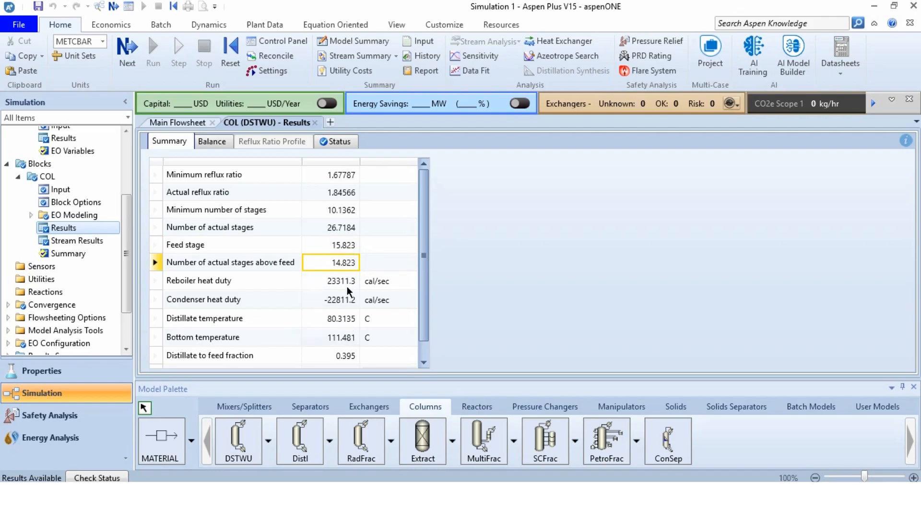
pyautogui.scroll(-1, 345, 326)
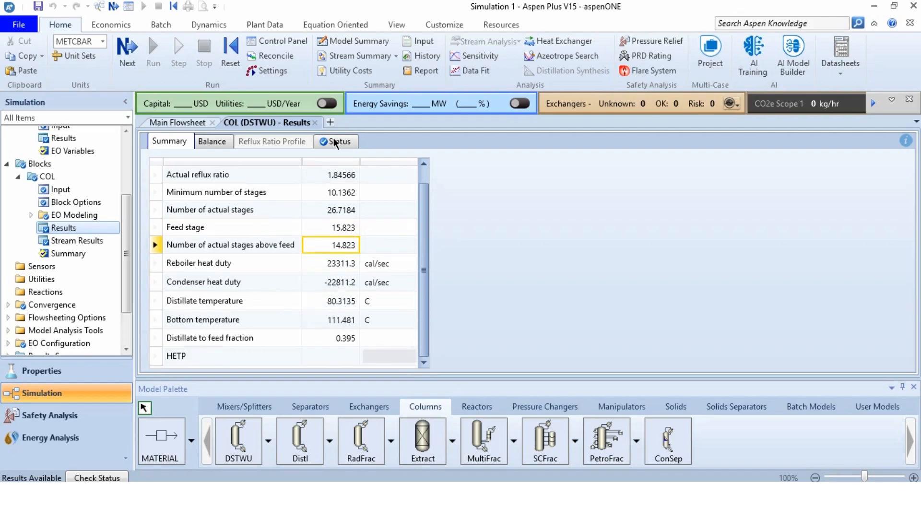
pyautogui.click(315, 122)
pyautogui.click(428, 283)
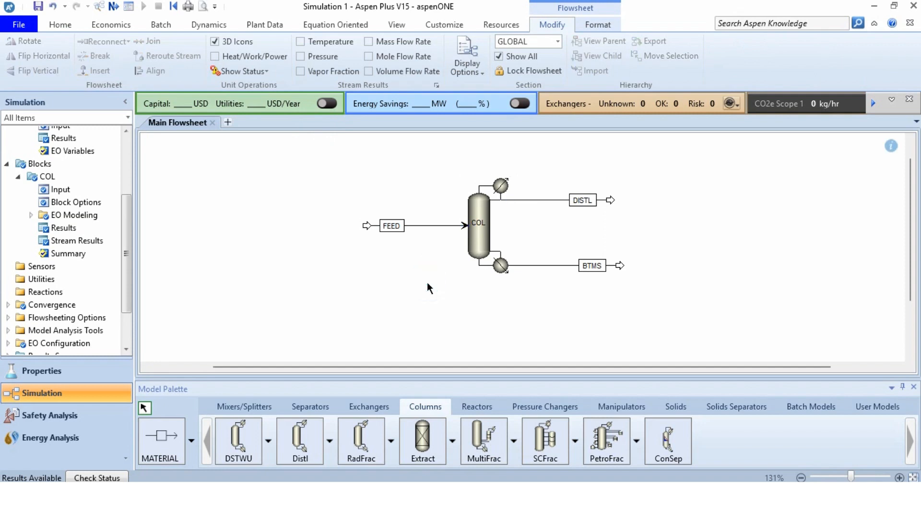